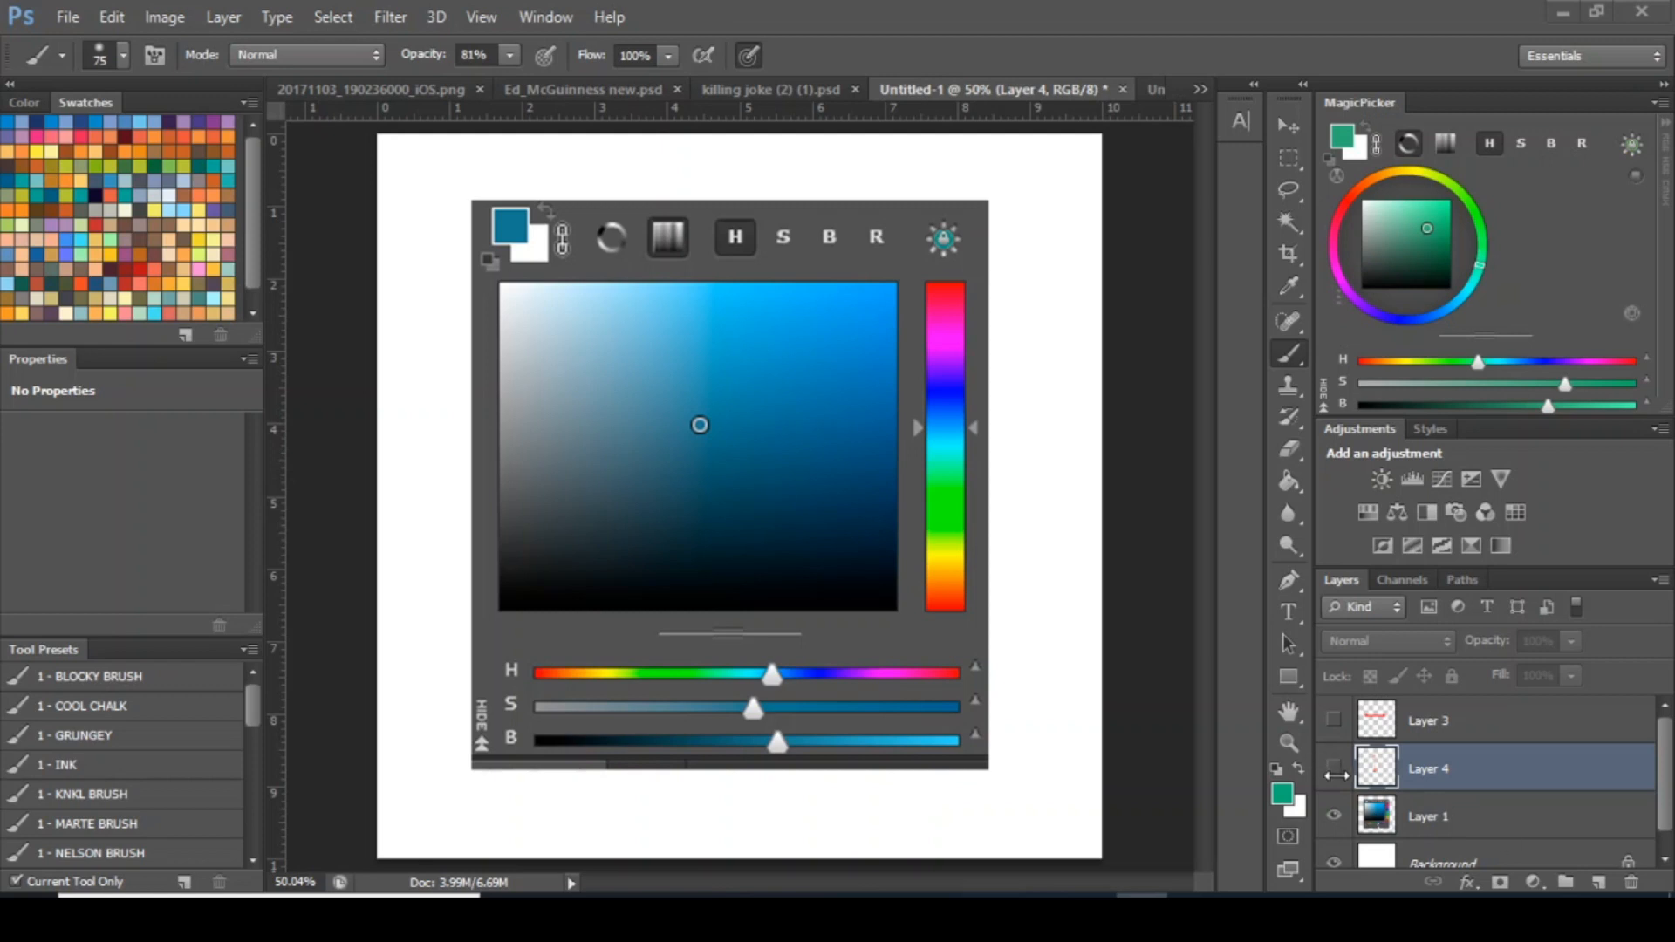
# Show the vertical arrow on Layer 4 and the horizontal arrow on Layer 3, and sample dark blues from the pictured colour field.
pyautogui.click(1334, 769)
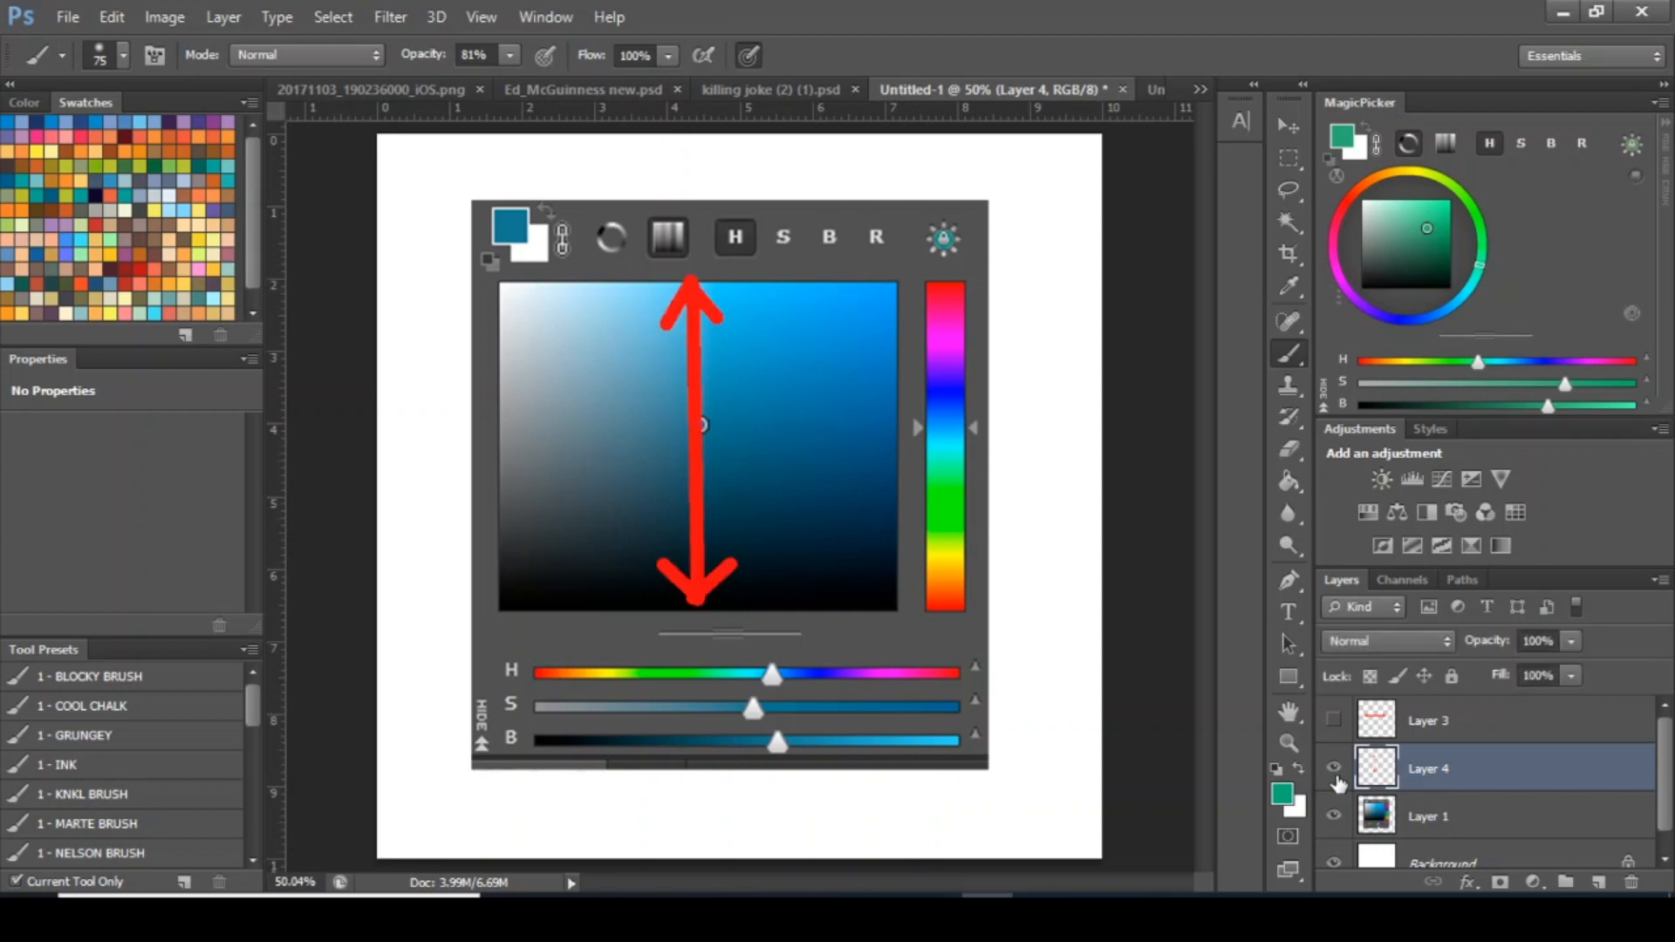
pyautogui.click(1334, 722)
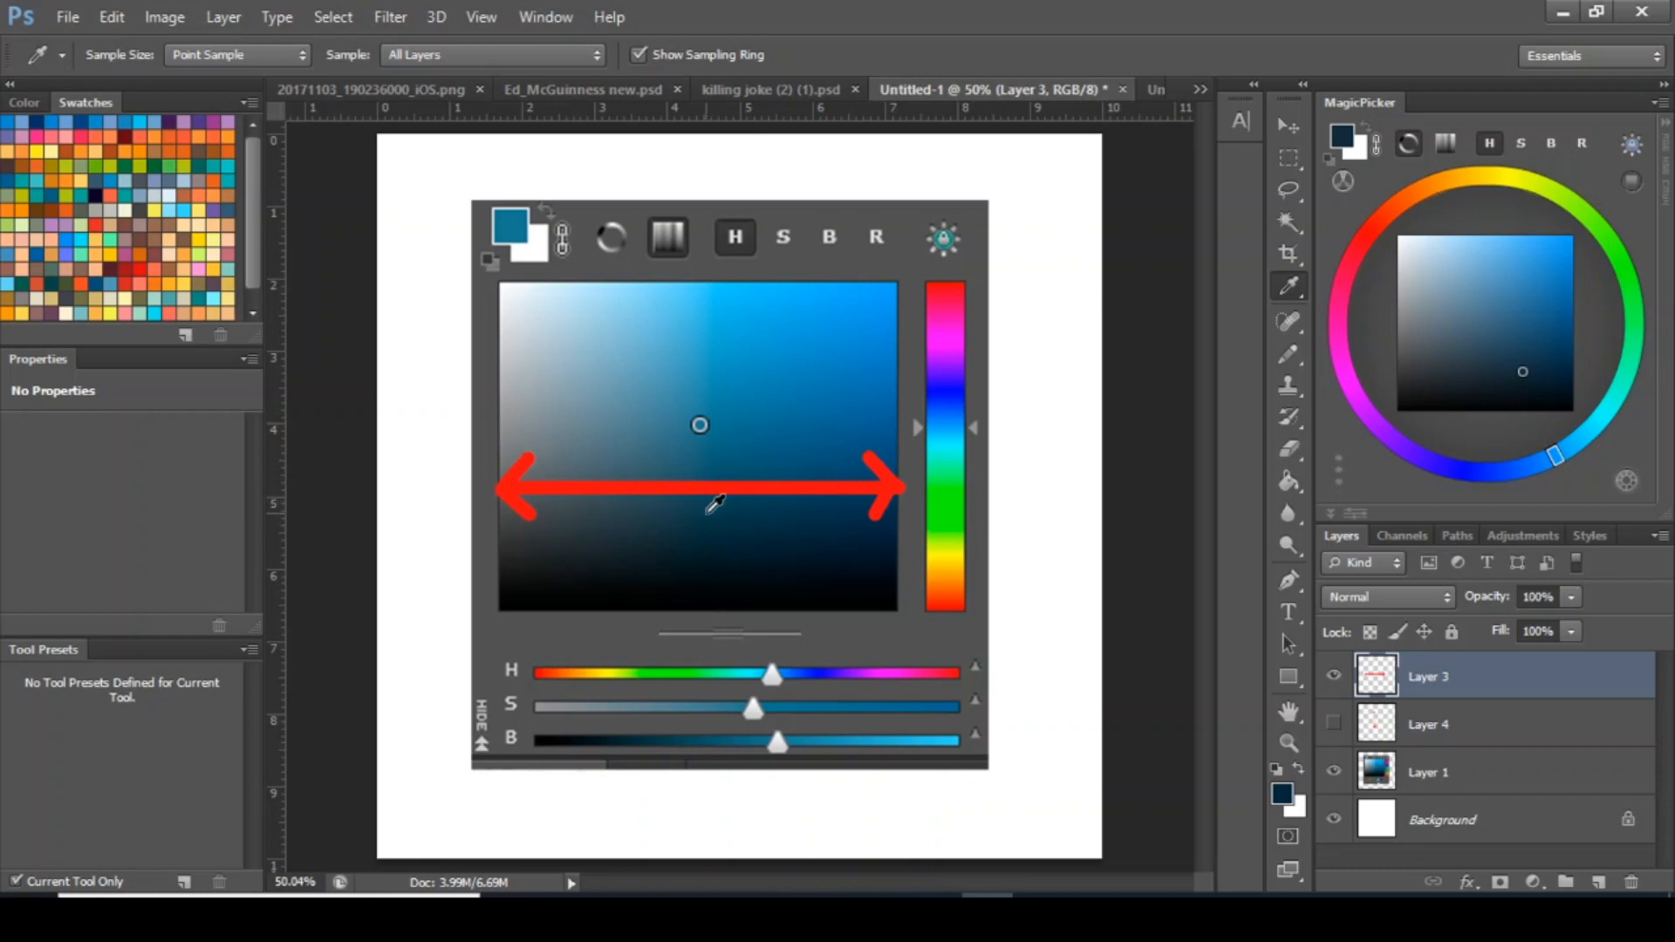
pyautogui.click(681, 537)
pyautogui.click(810, 520)
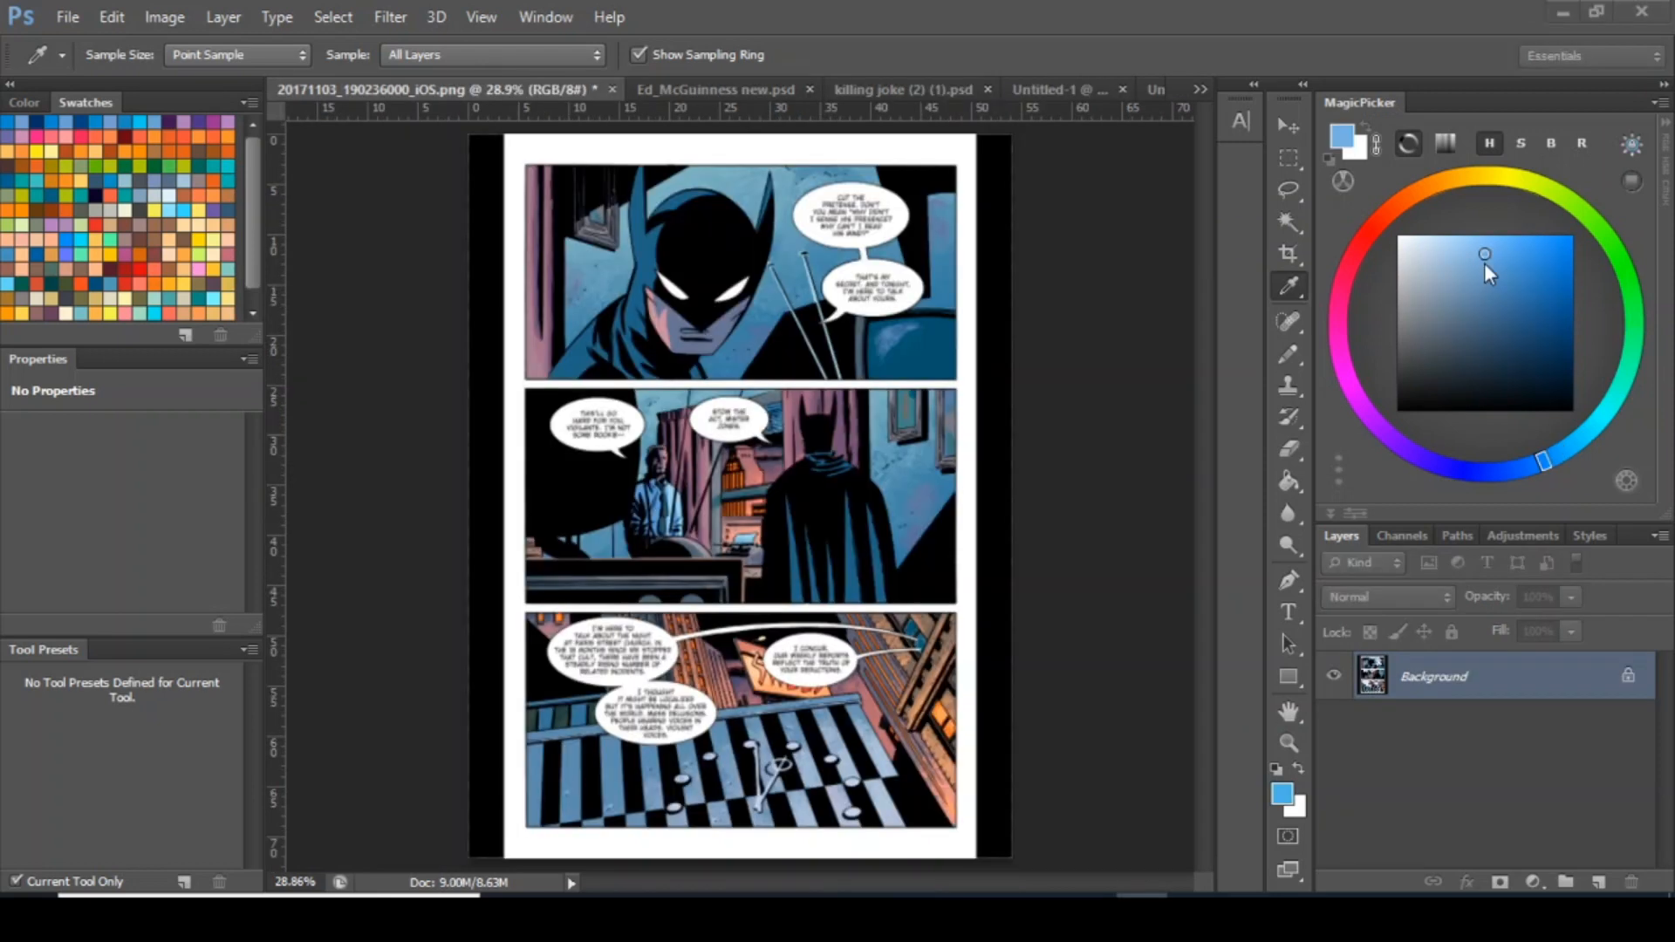
# Sample the blue of Batman's cowl and the colours of his shaded and lit face in the comic page's top panel.
pyautogui.click(1295, 286)
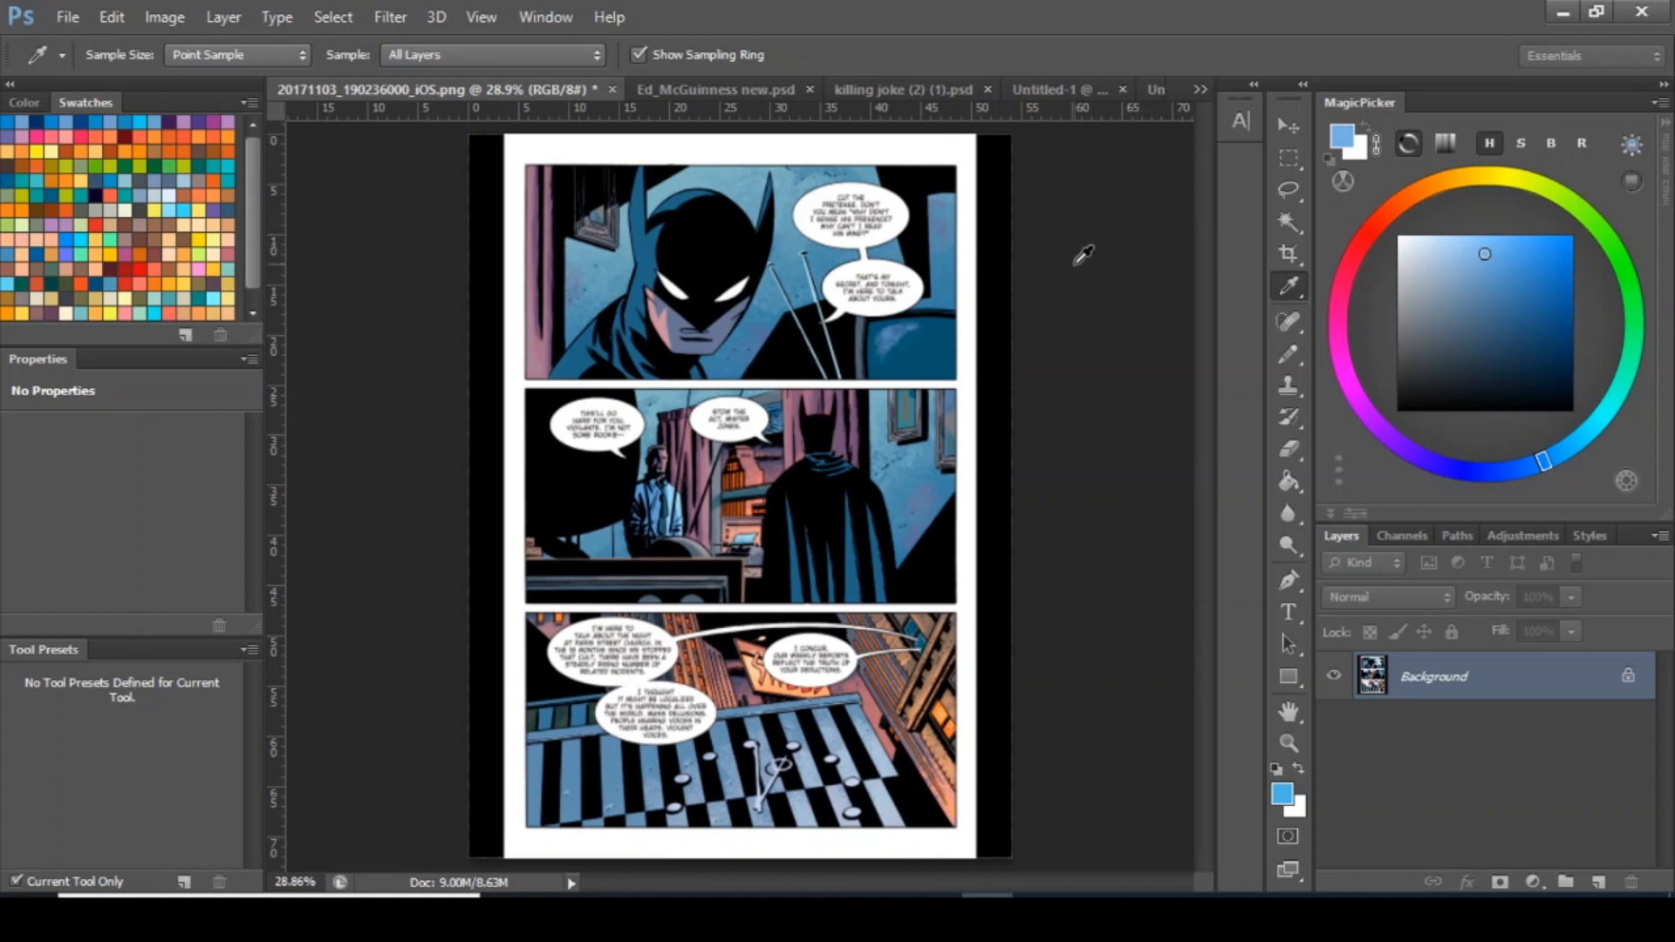
pyautogui.click(656, 237)
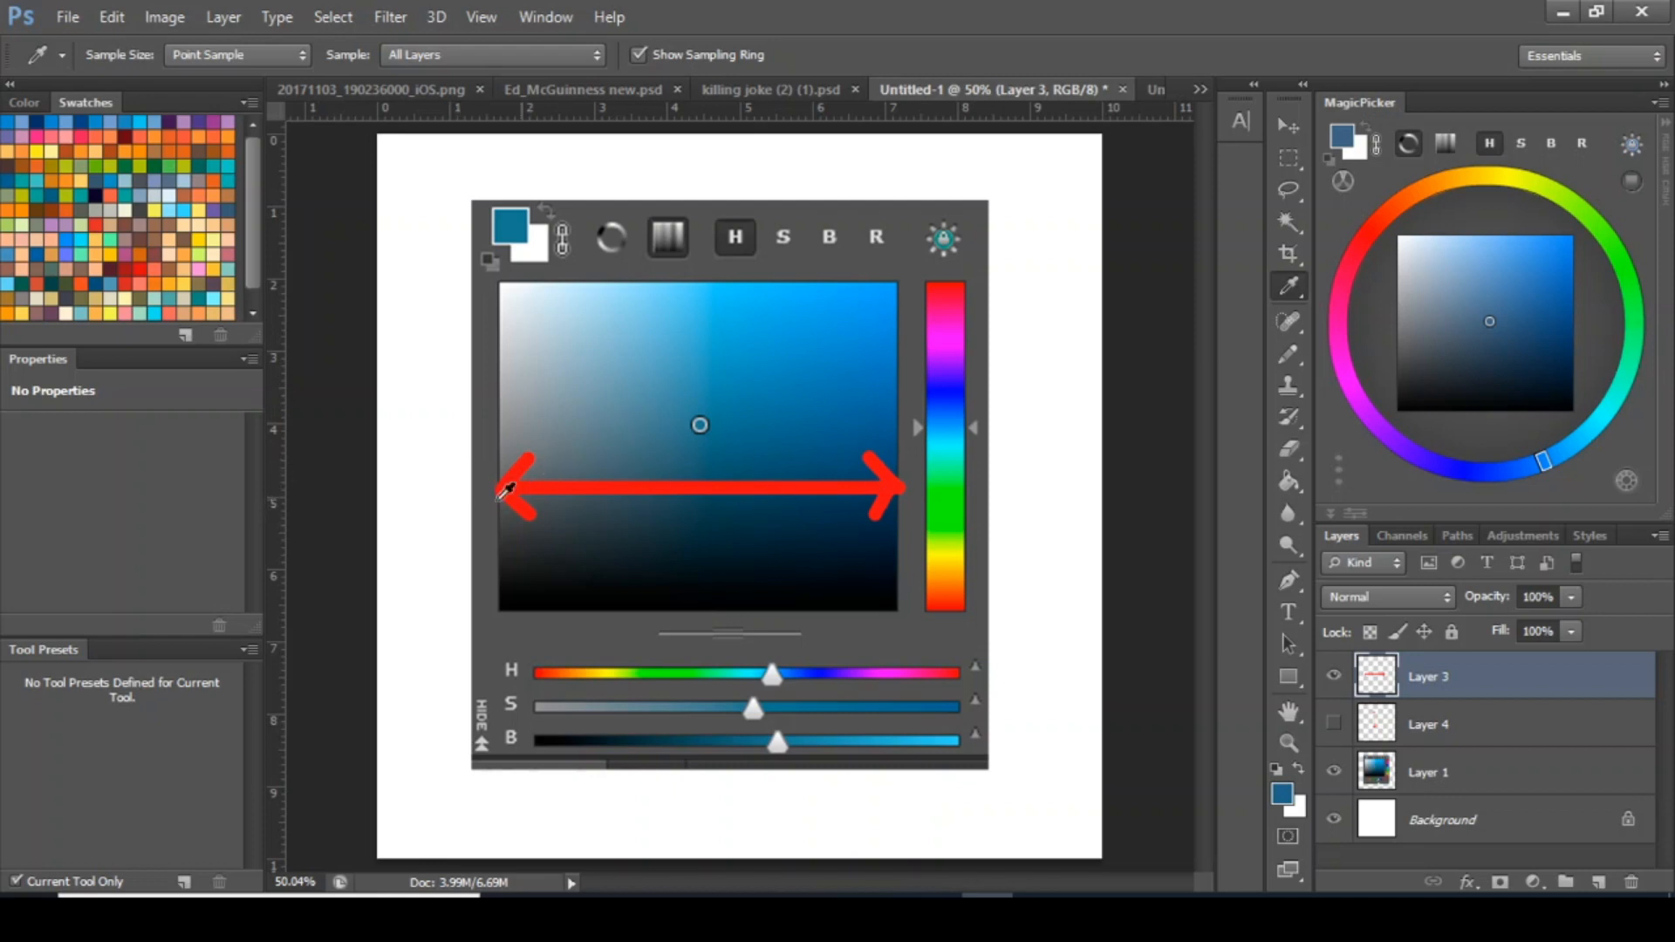
pyautogui.click(343, 91)
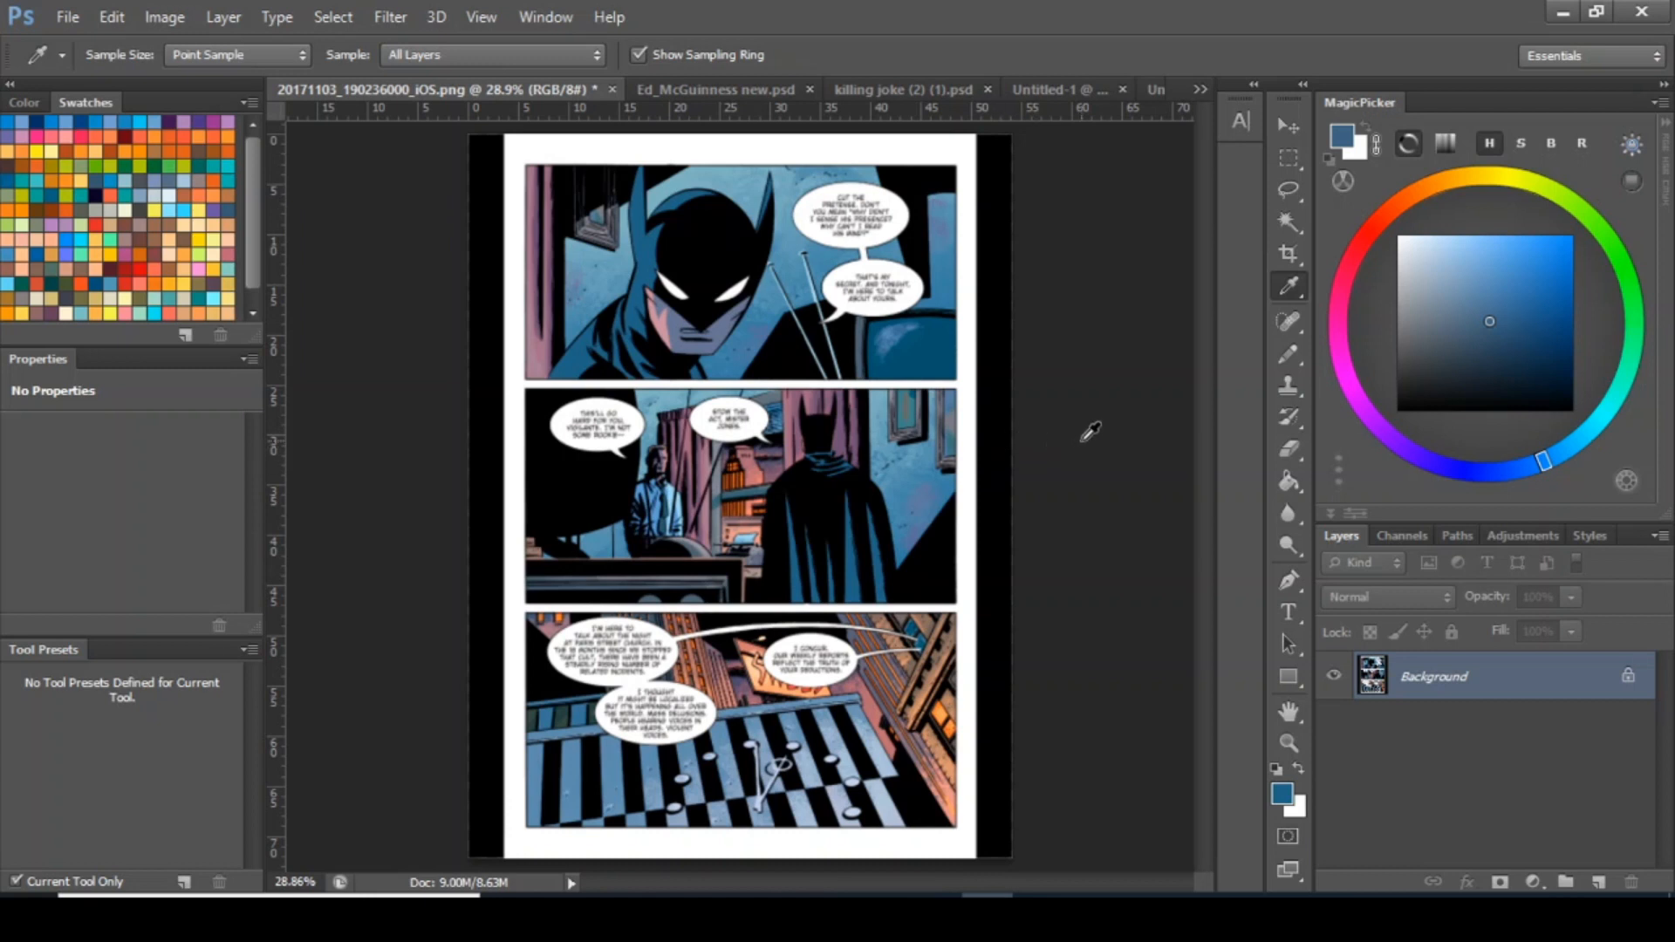
pyautogui.click(725, 330)
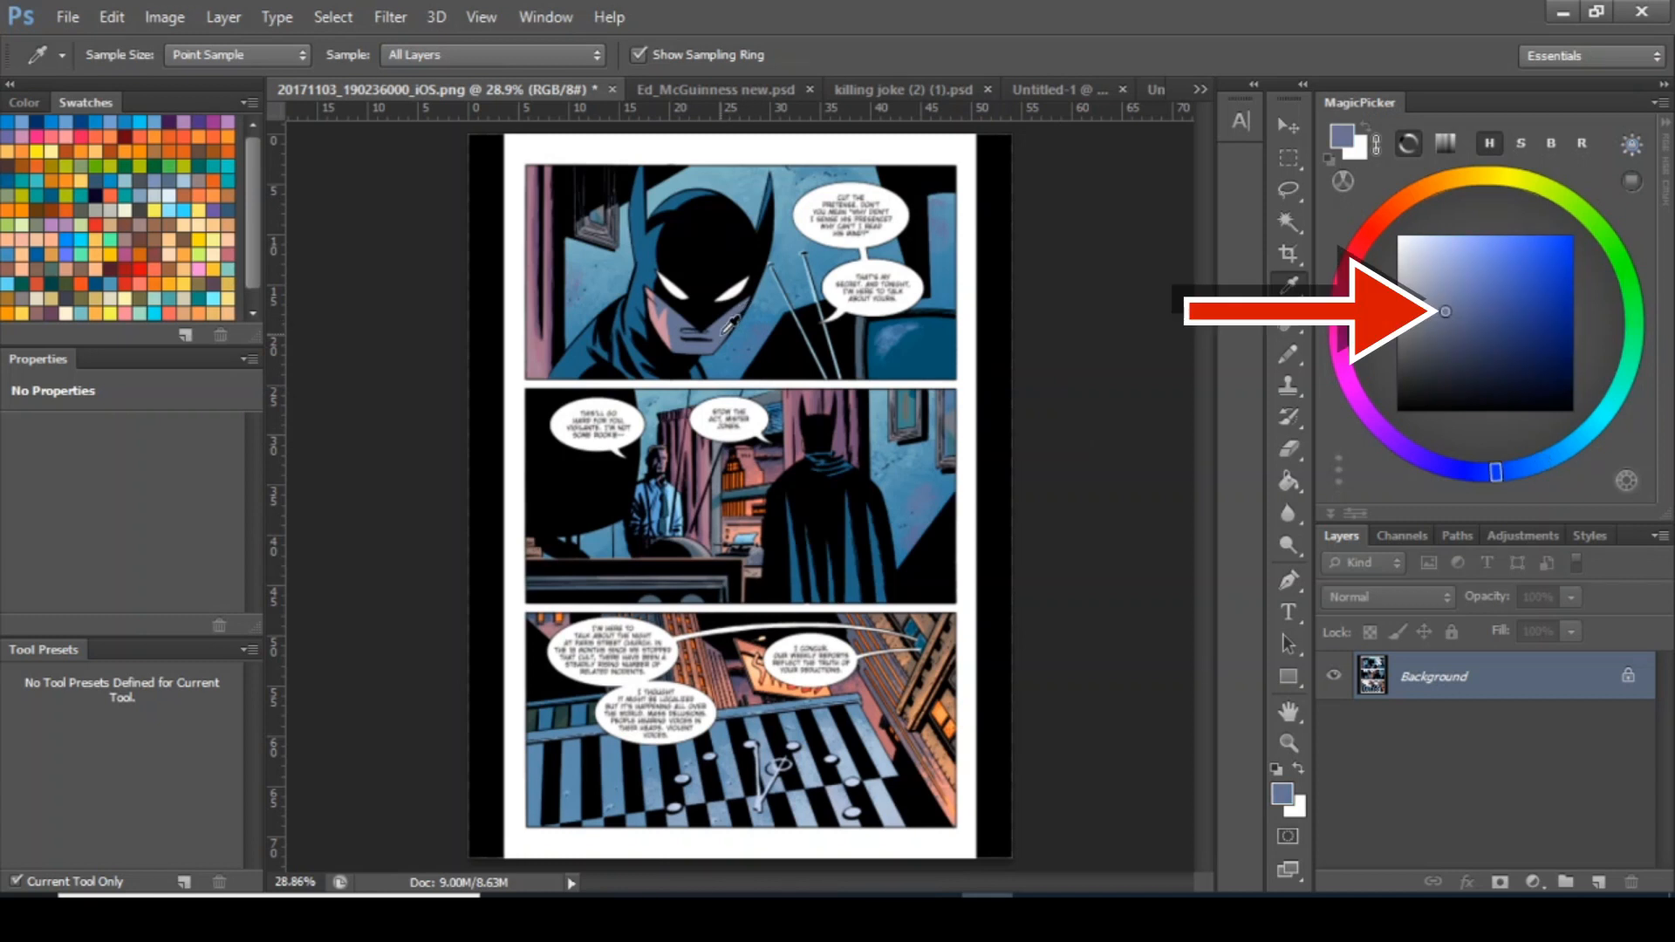
pyautogui.click(660, 328)
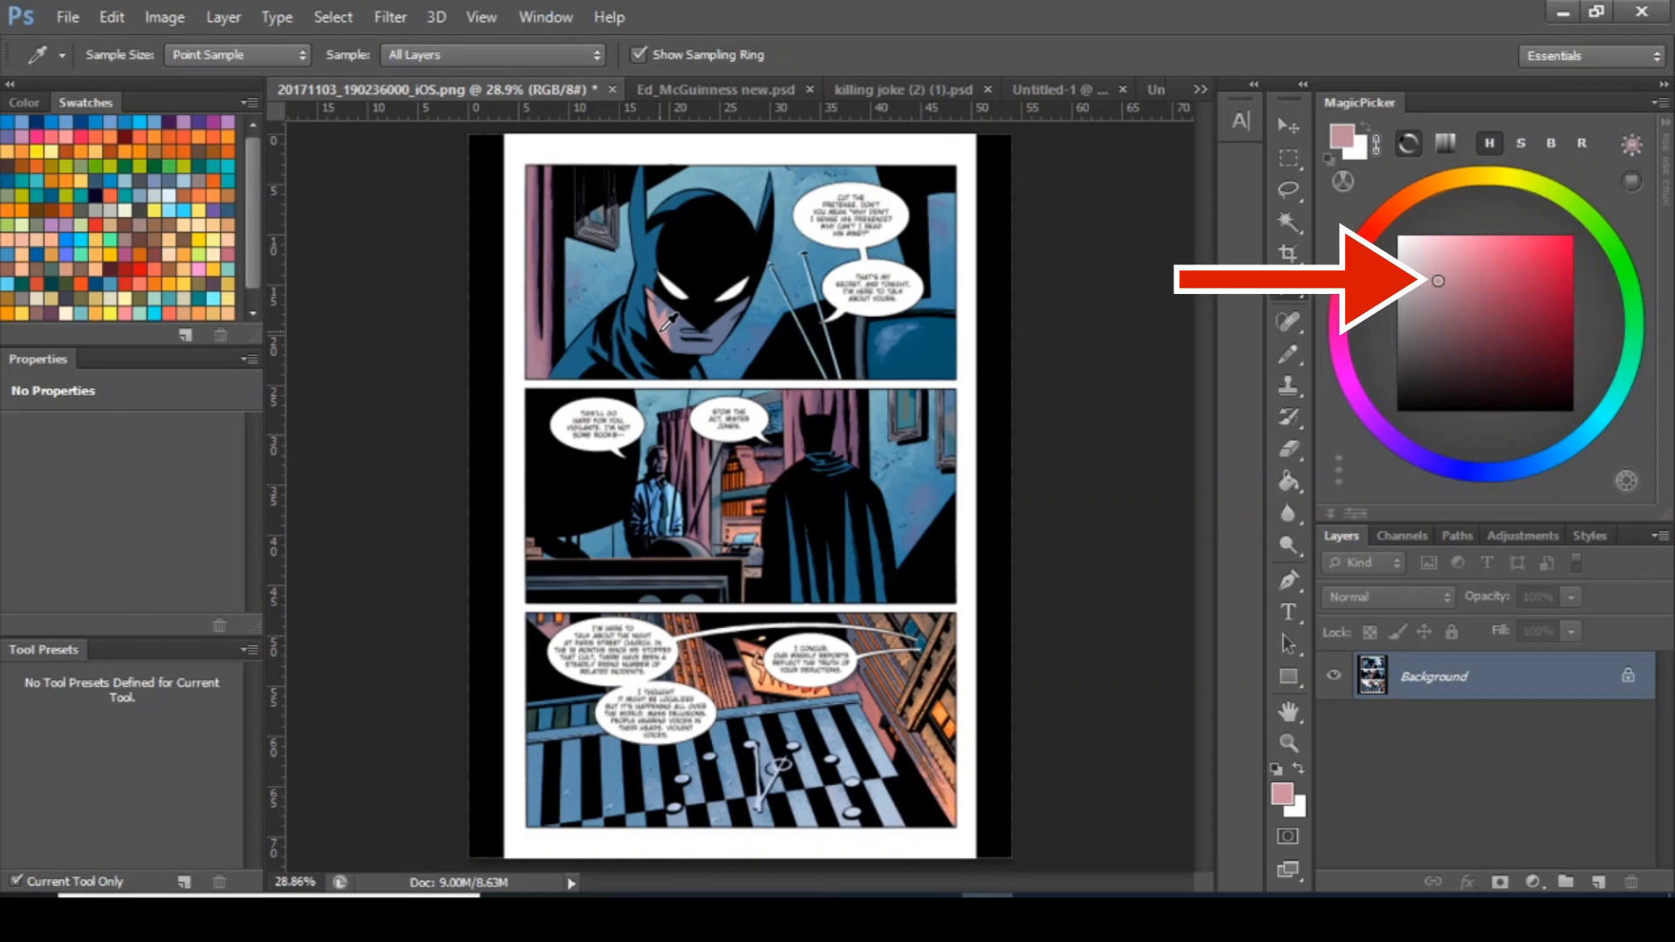
pyautogui.click(795, 216)
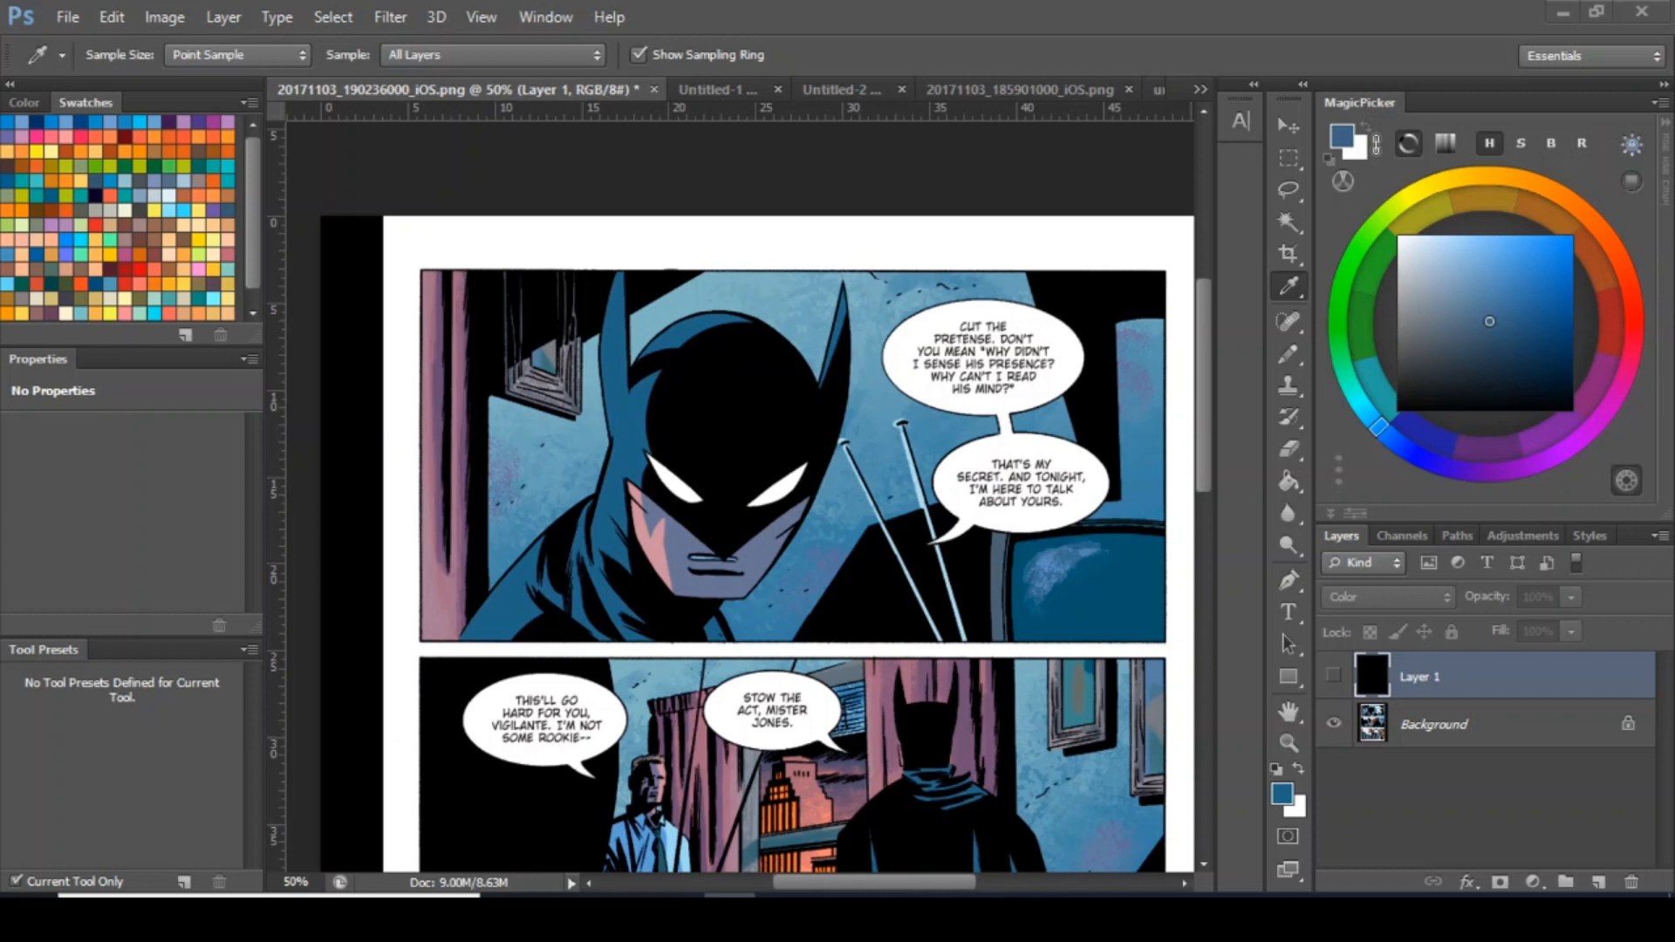
# Sample the cowl blue and background wall blues in the first panel, and show the black Layer 1 to compare their values.
pyautogui.click(623, 426)
pyautogui.moveTo(829, 545)
pyautogui.mouseDown()
pyautogui.moveTo(834, 521)
pyautogui.moveTo(836, 542)
pyautogui.mouseUp()
pyautogui.click(835, 542)
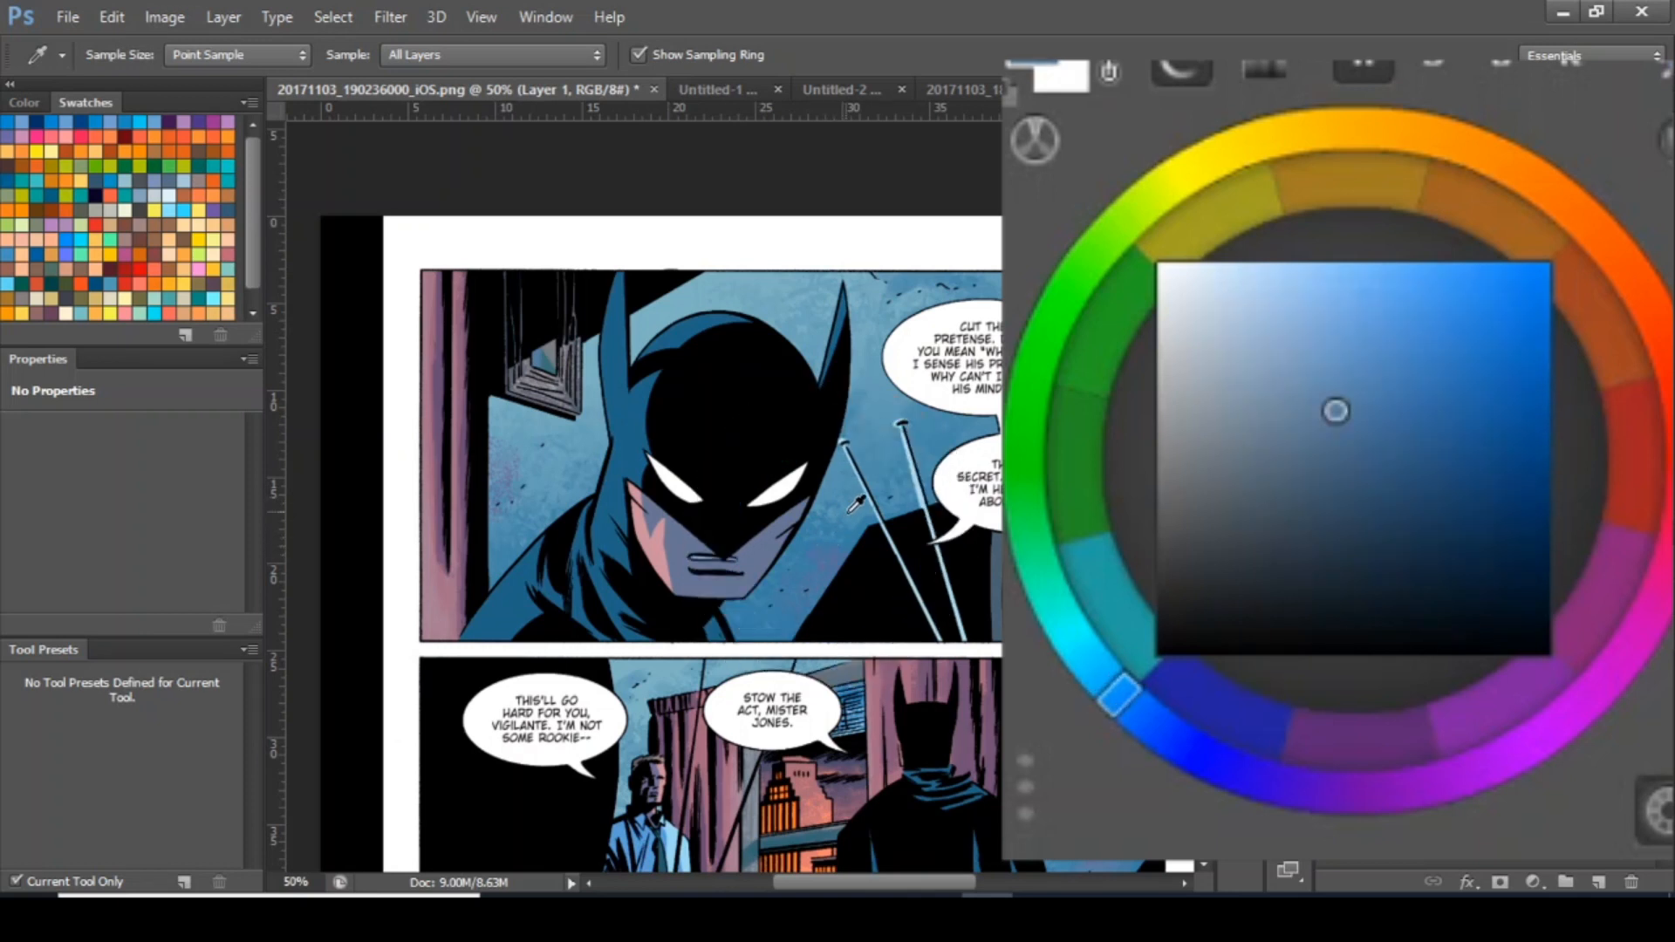
pyautogui.click(865, 380)
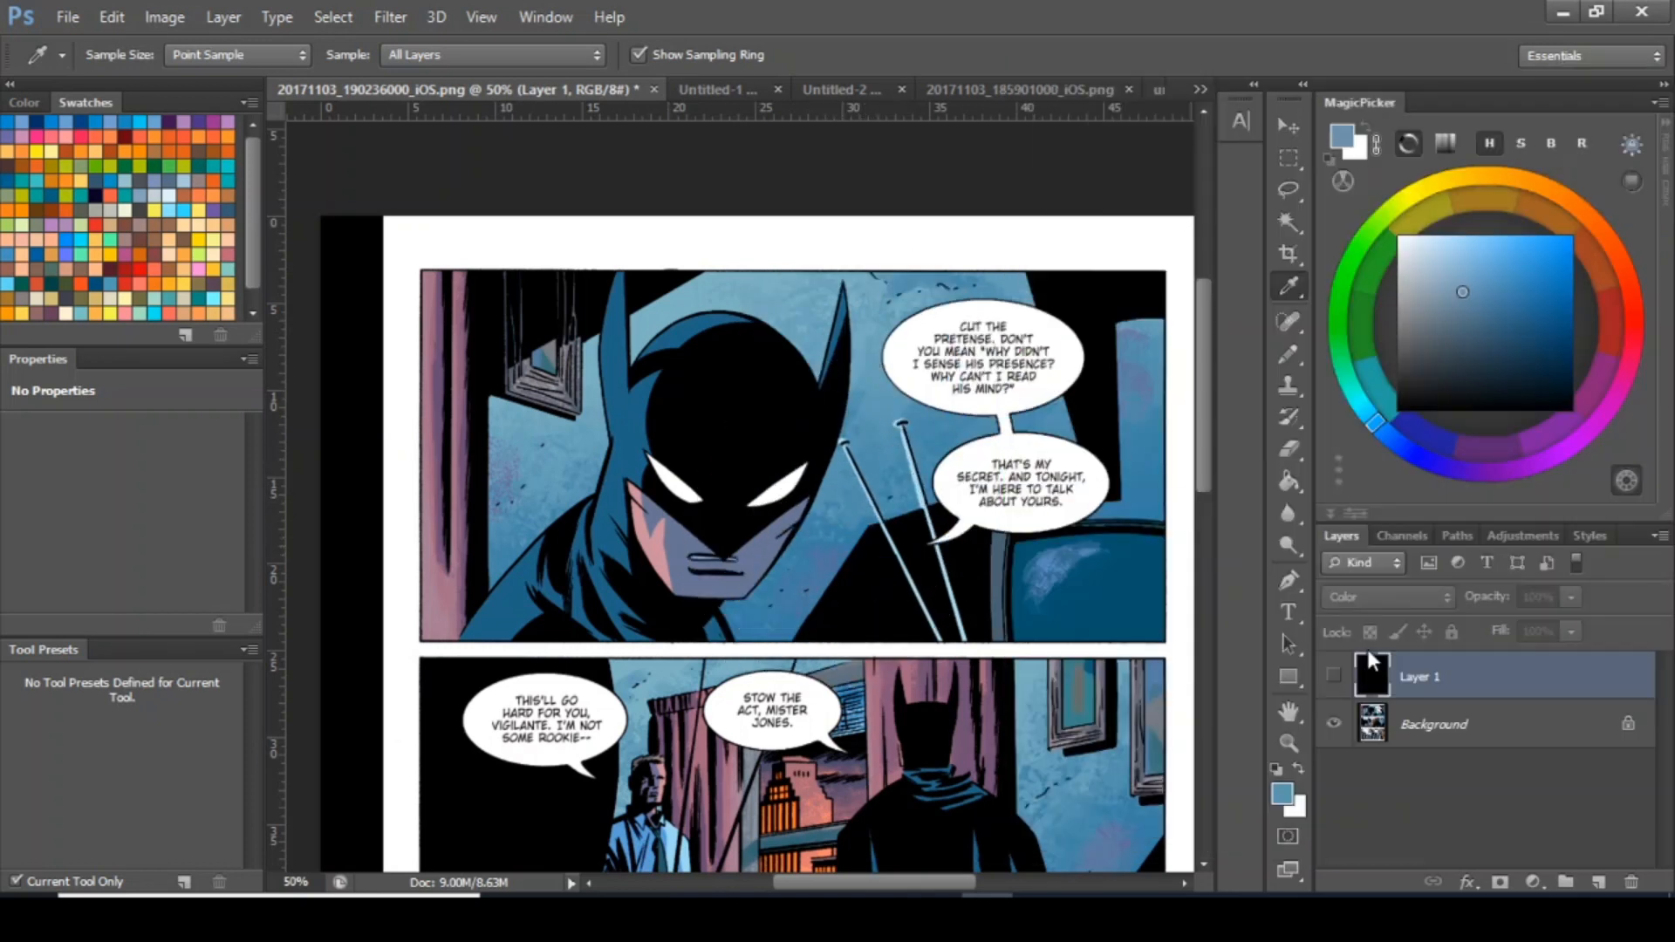
pyautogui.click(1332, 679)
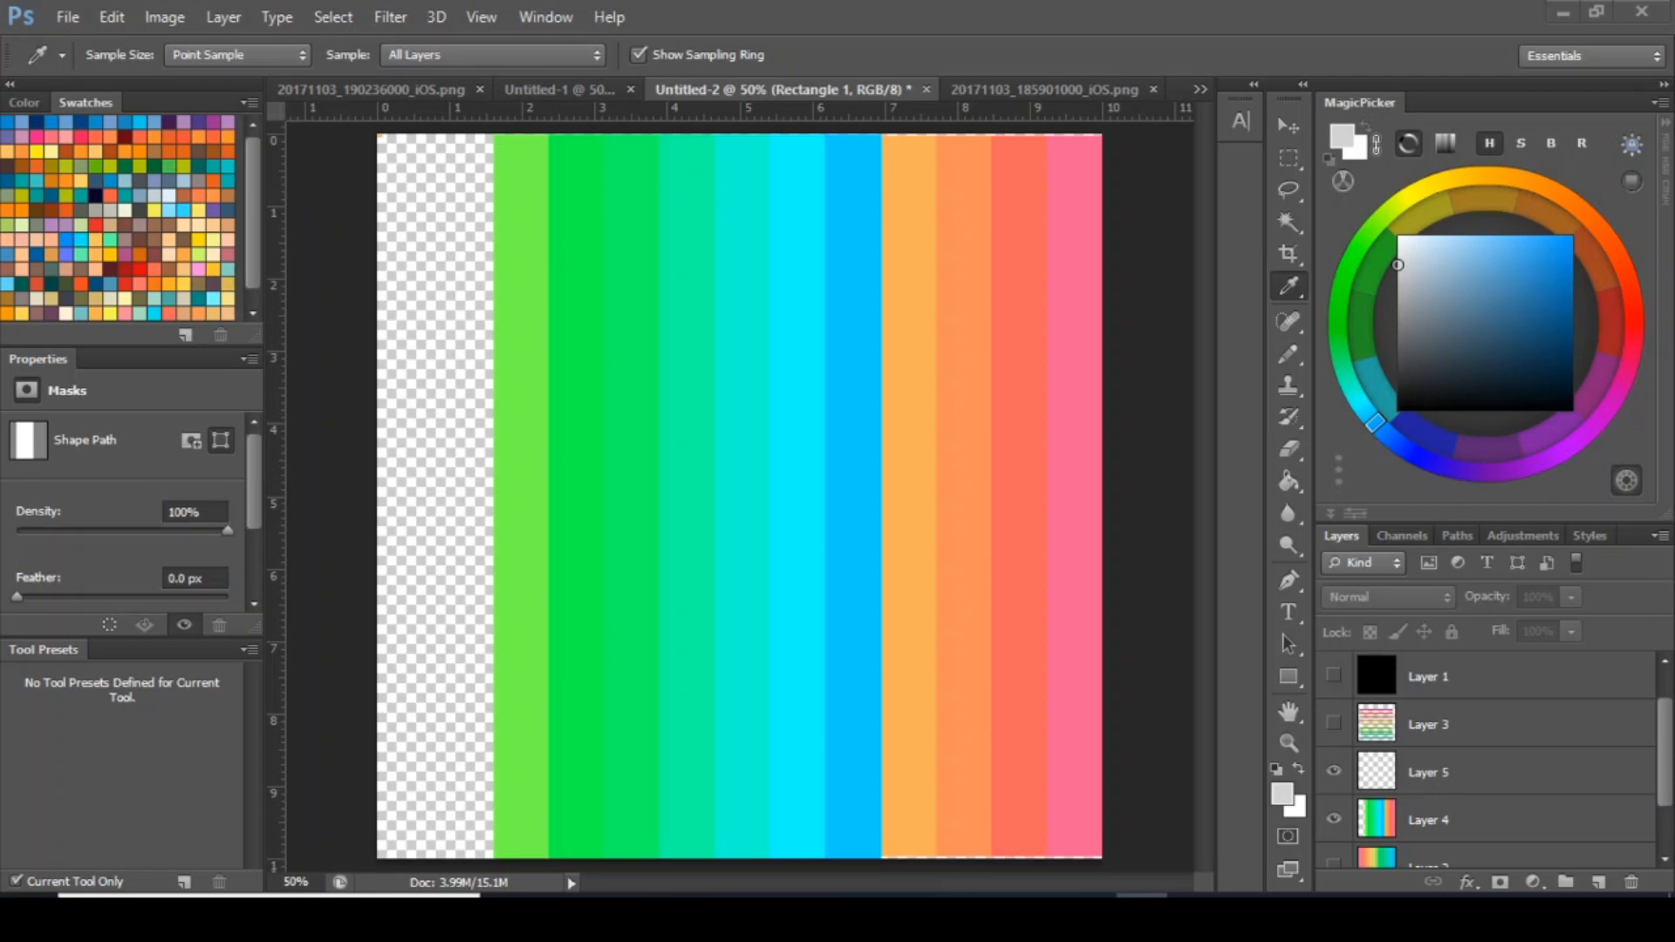
# Show the Rectangle 1 outline and the black Layer 1 over the vertical colour stripes in Untitled-2.
pyautogui.scroll(1, 1502, 743)
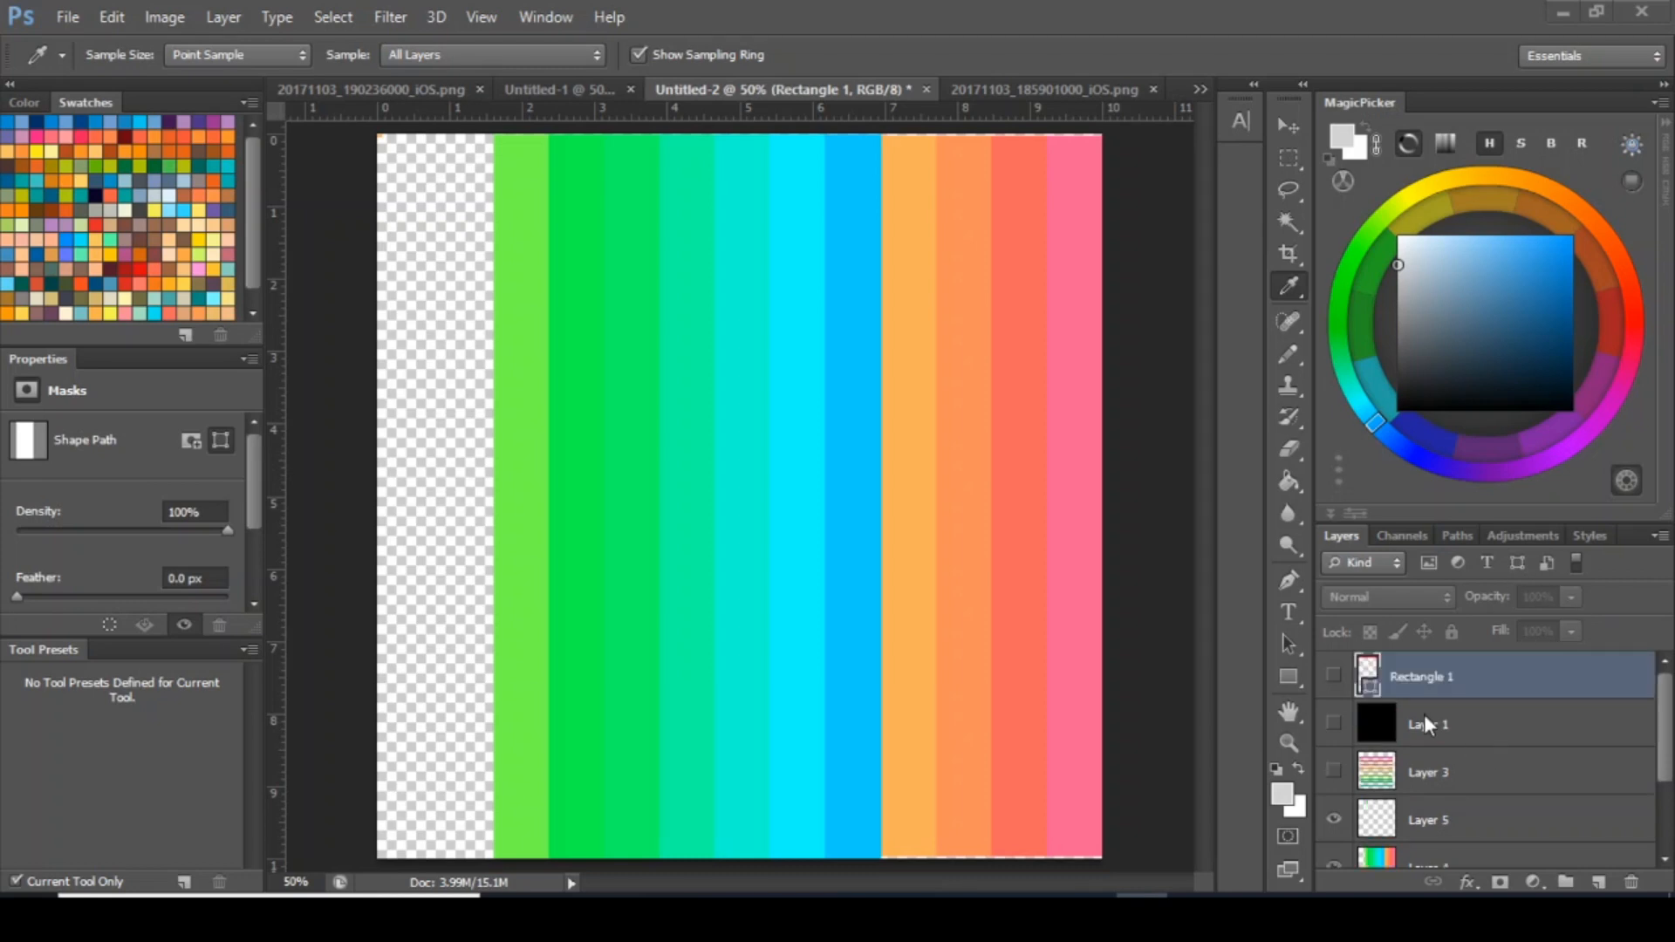
pyautogui.click(1332, 676)
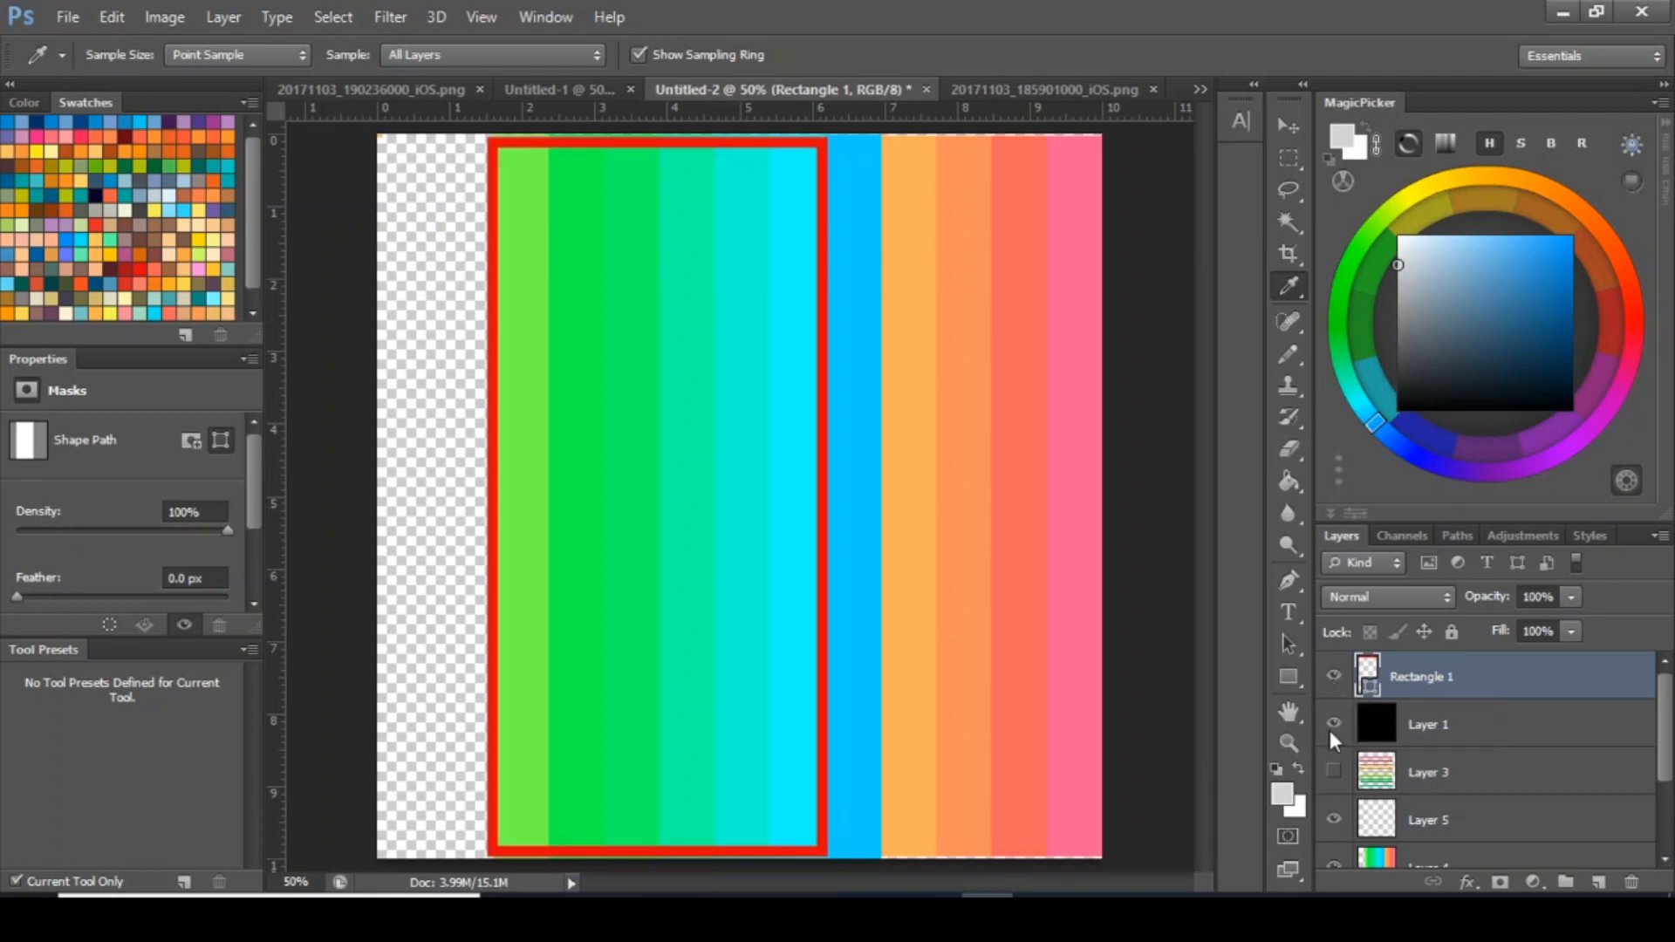
pyautogui.click(1333, 724)
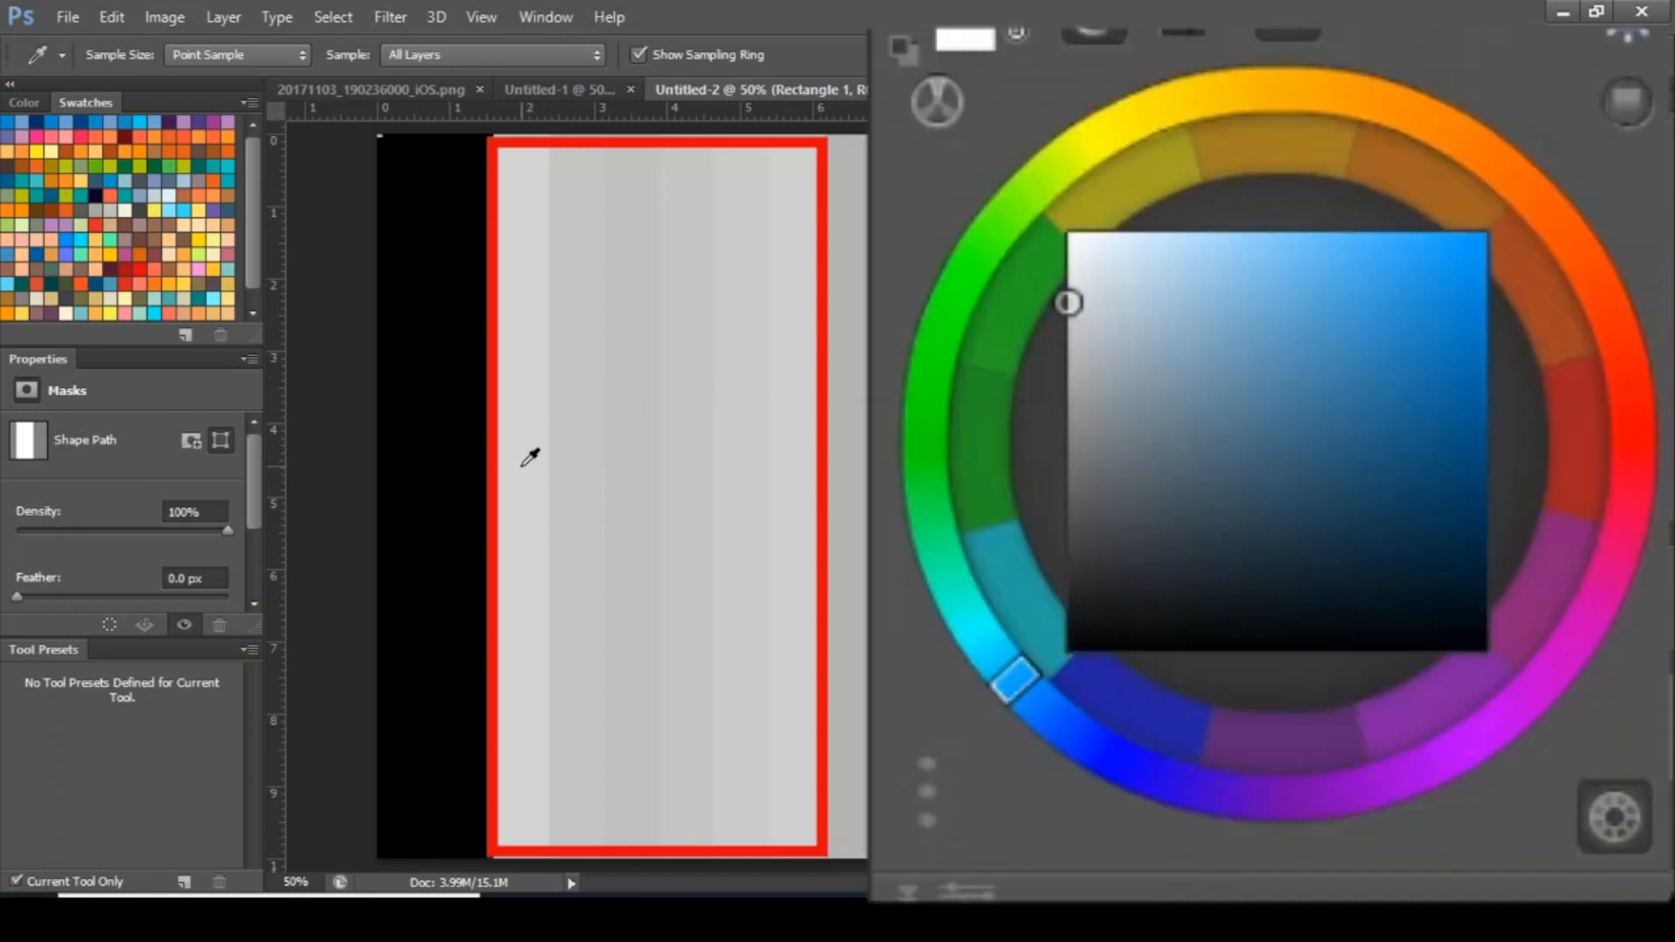
# Sample the grey stripes inside the red rectangle one after another to compare their brightness.
pyautogui.click(530, 456)
pyautogui.click(568, 454)
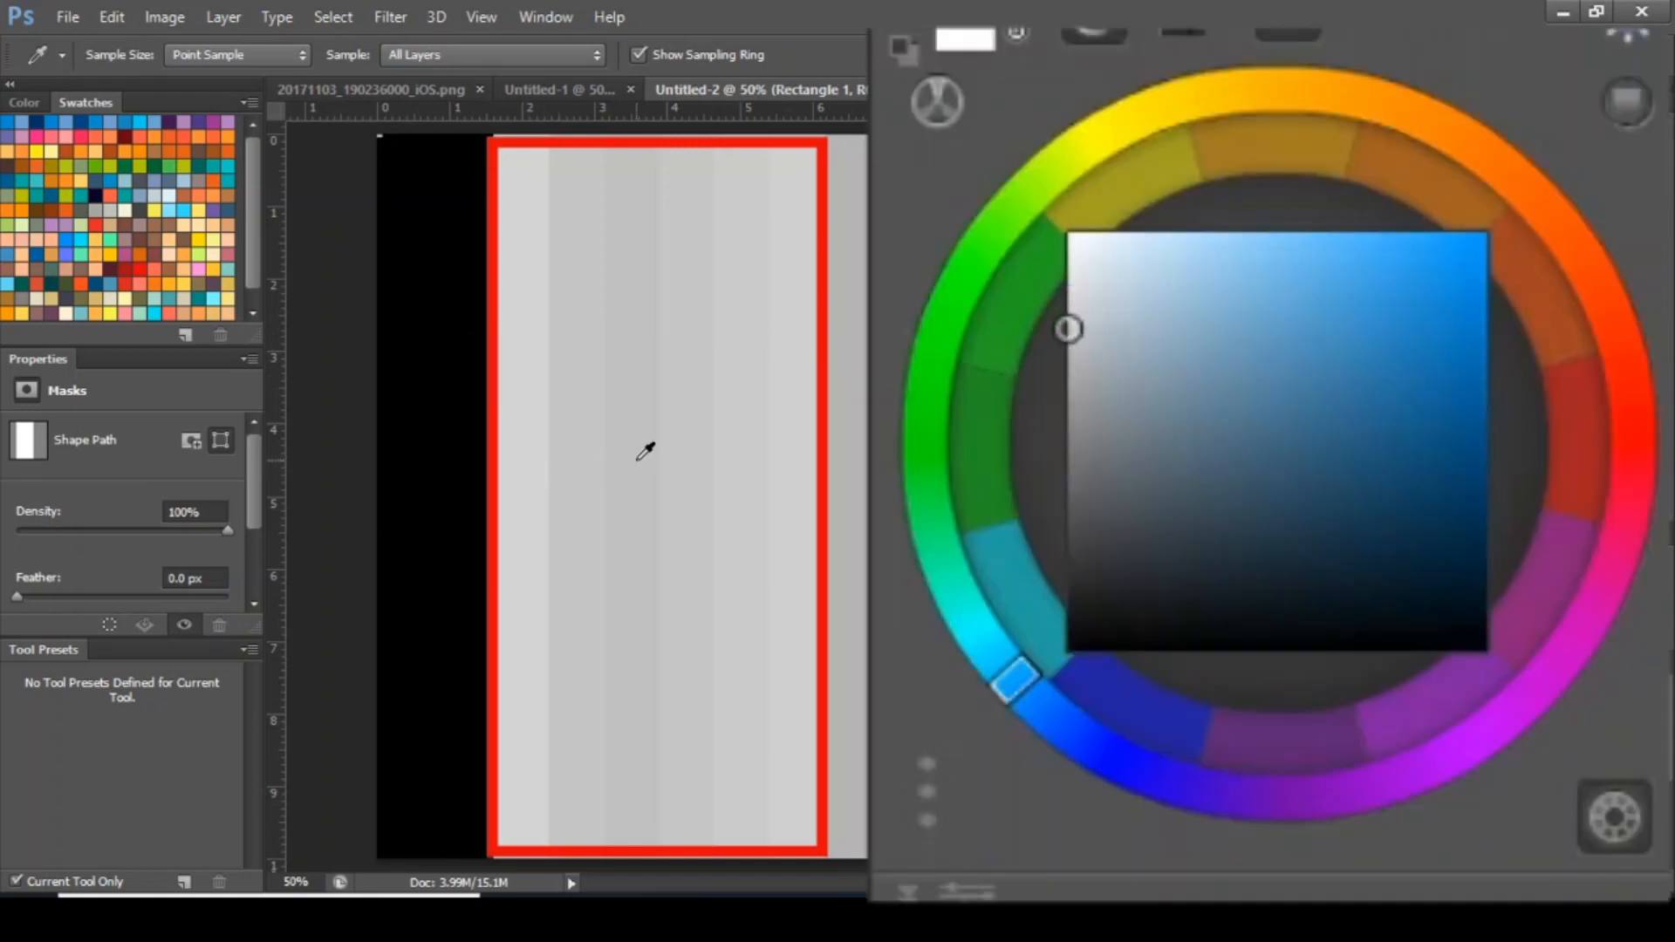
pyautogui.click(642, 455)
pyautogui.click(673, 443)
pyautogui.click(718, 441)
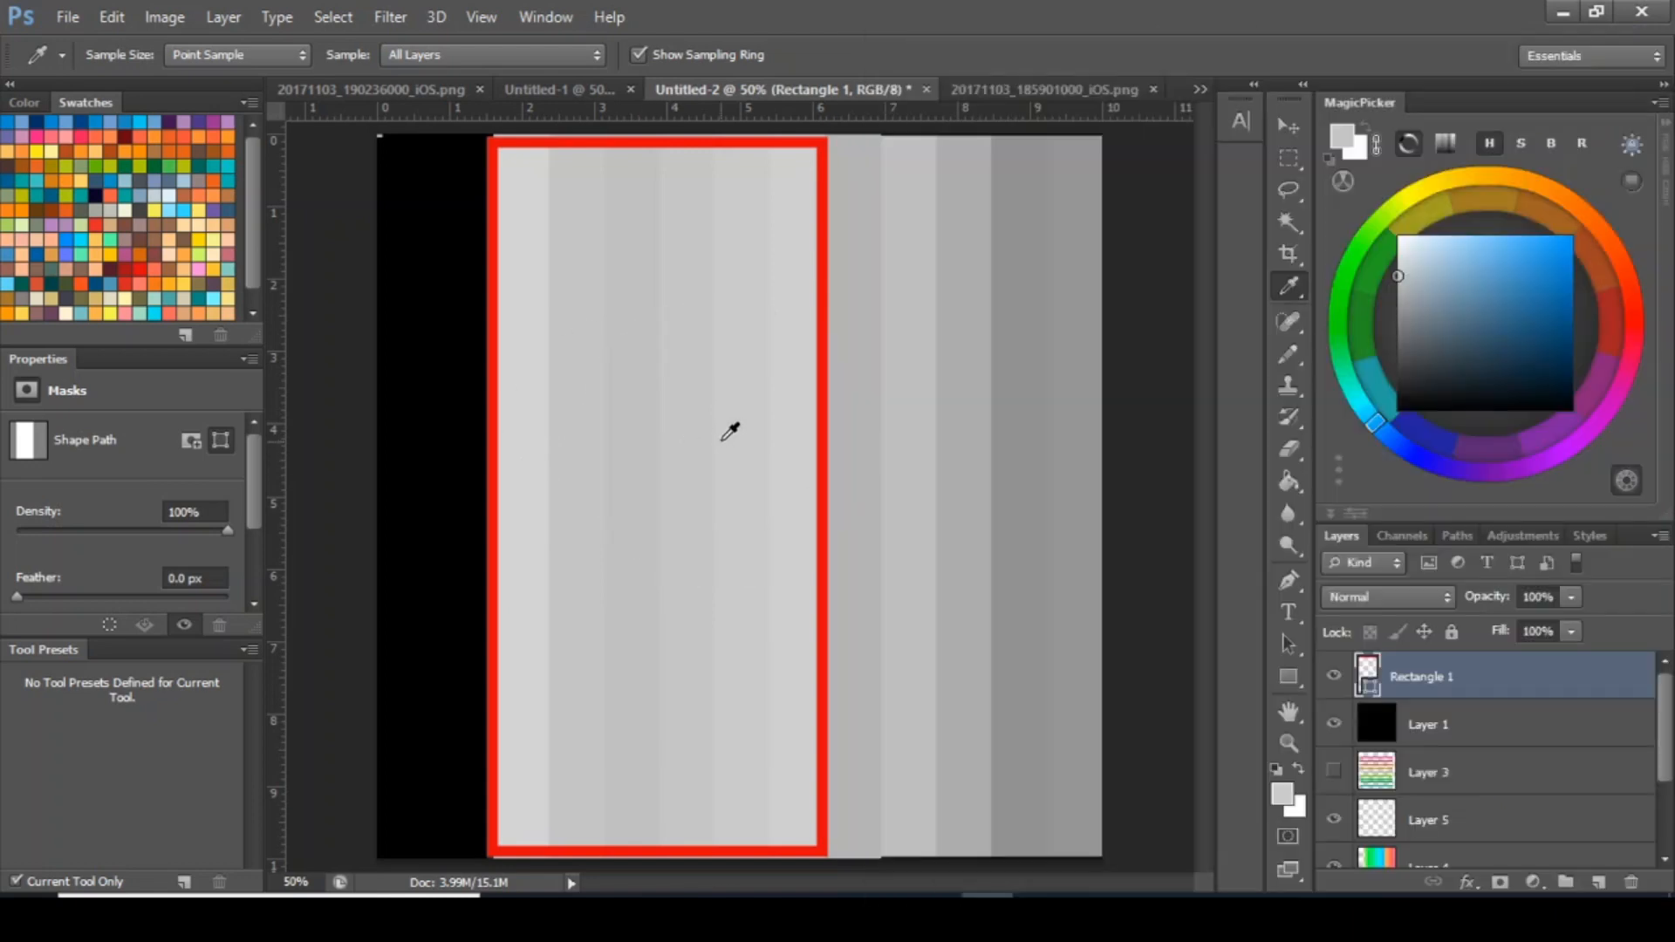
pyautogui.click(786, 417)
# Compare the stripes with and without Layer 1, and leave Rectangle 1 and Layer 3's horizontal bars shown over the coloured stripes.
pyautogui.moveTo(1334, 676); pyautogui.dragTo(1334, 723)
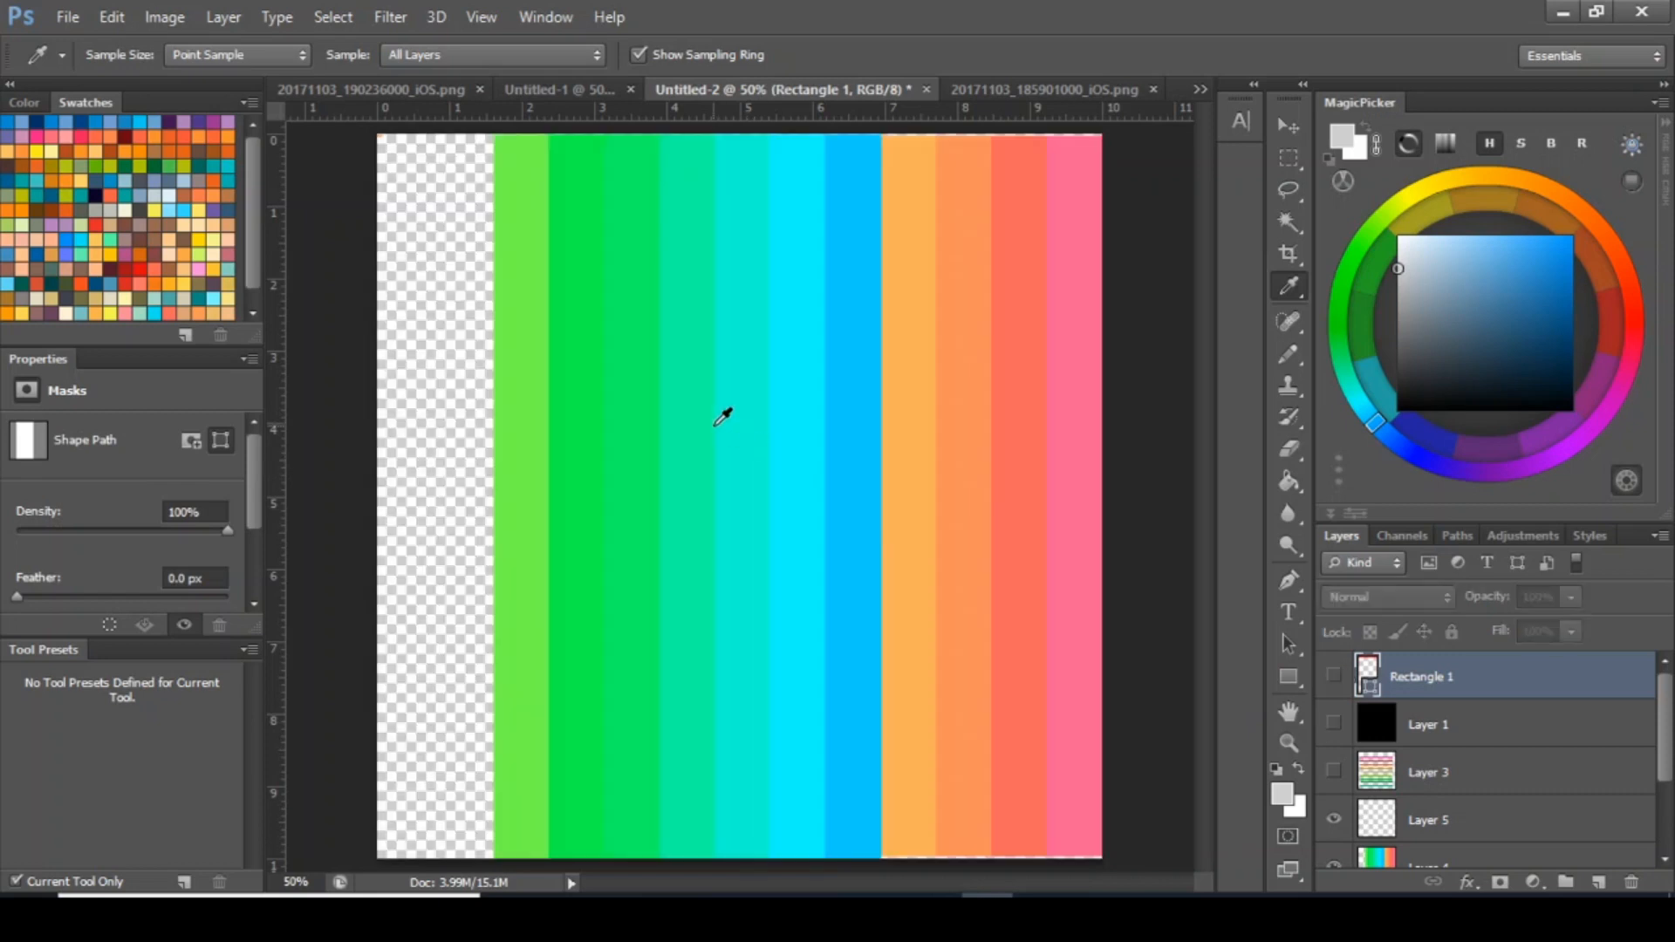
pyautogui.click(1334, 676)
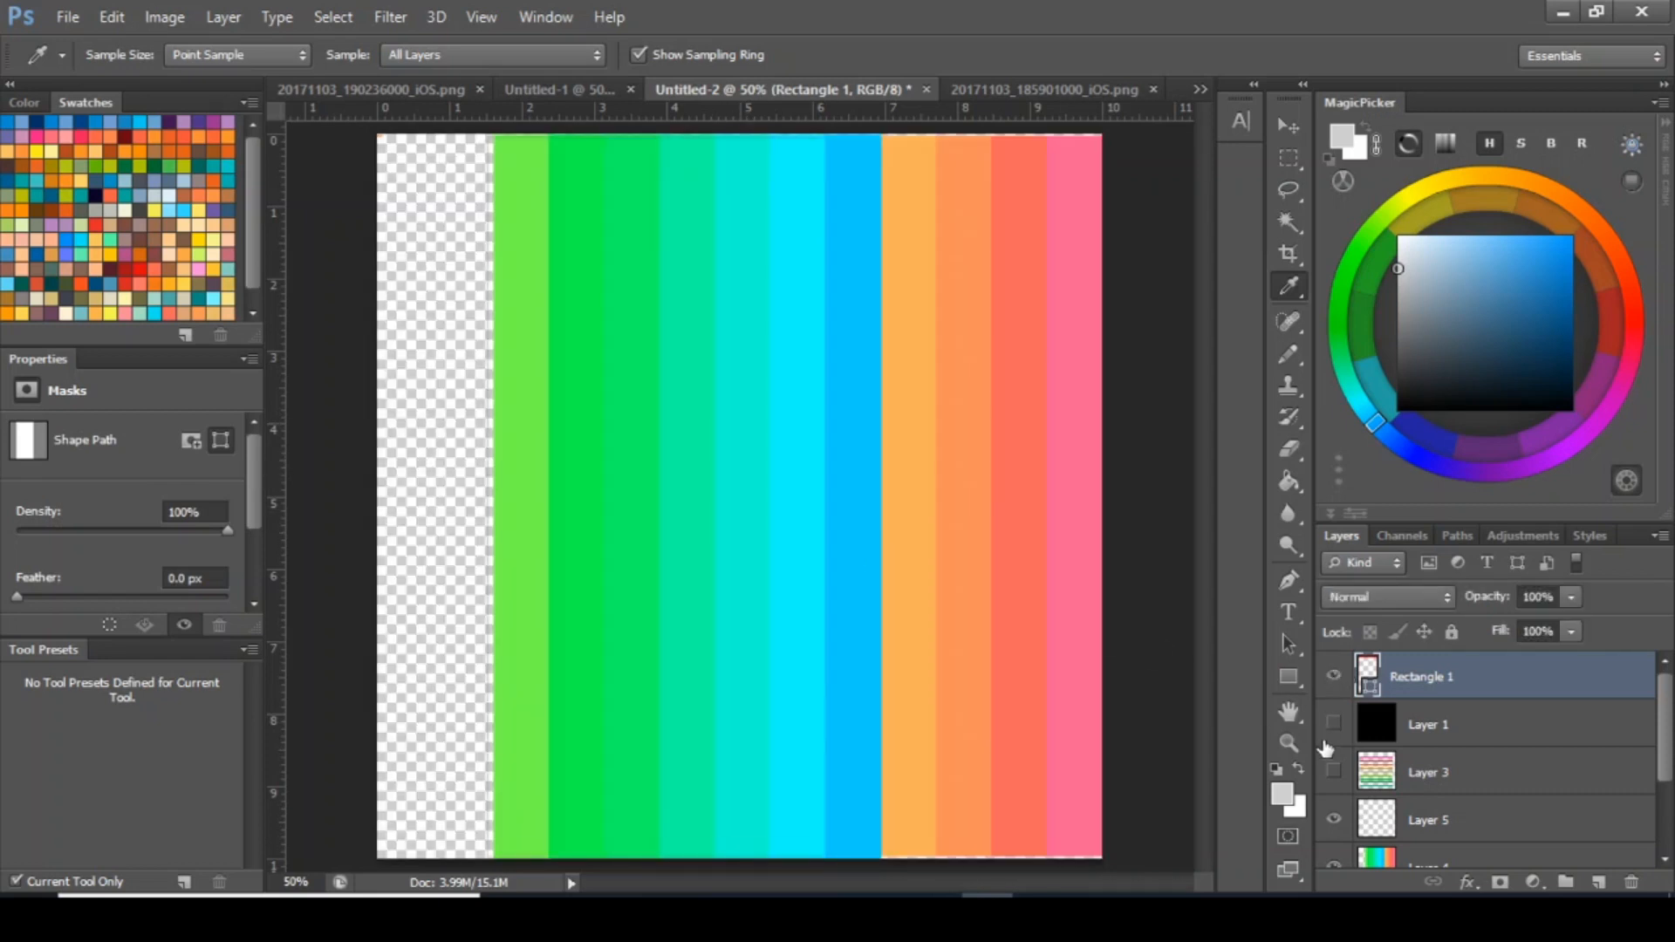
pyautogui.click(1332, 724)
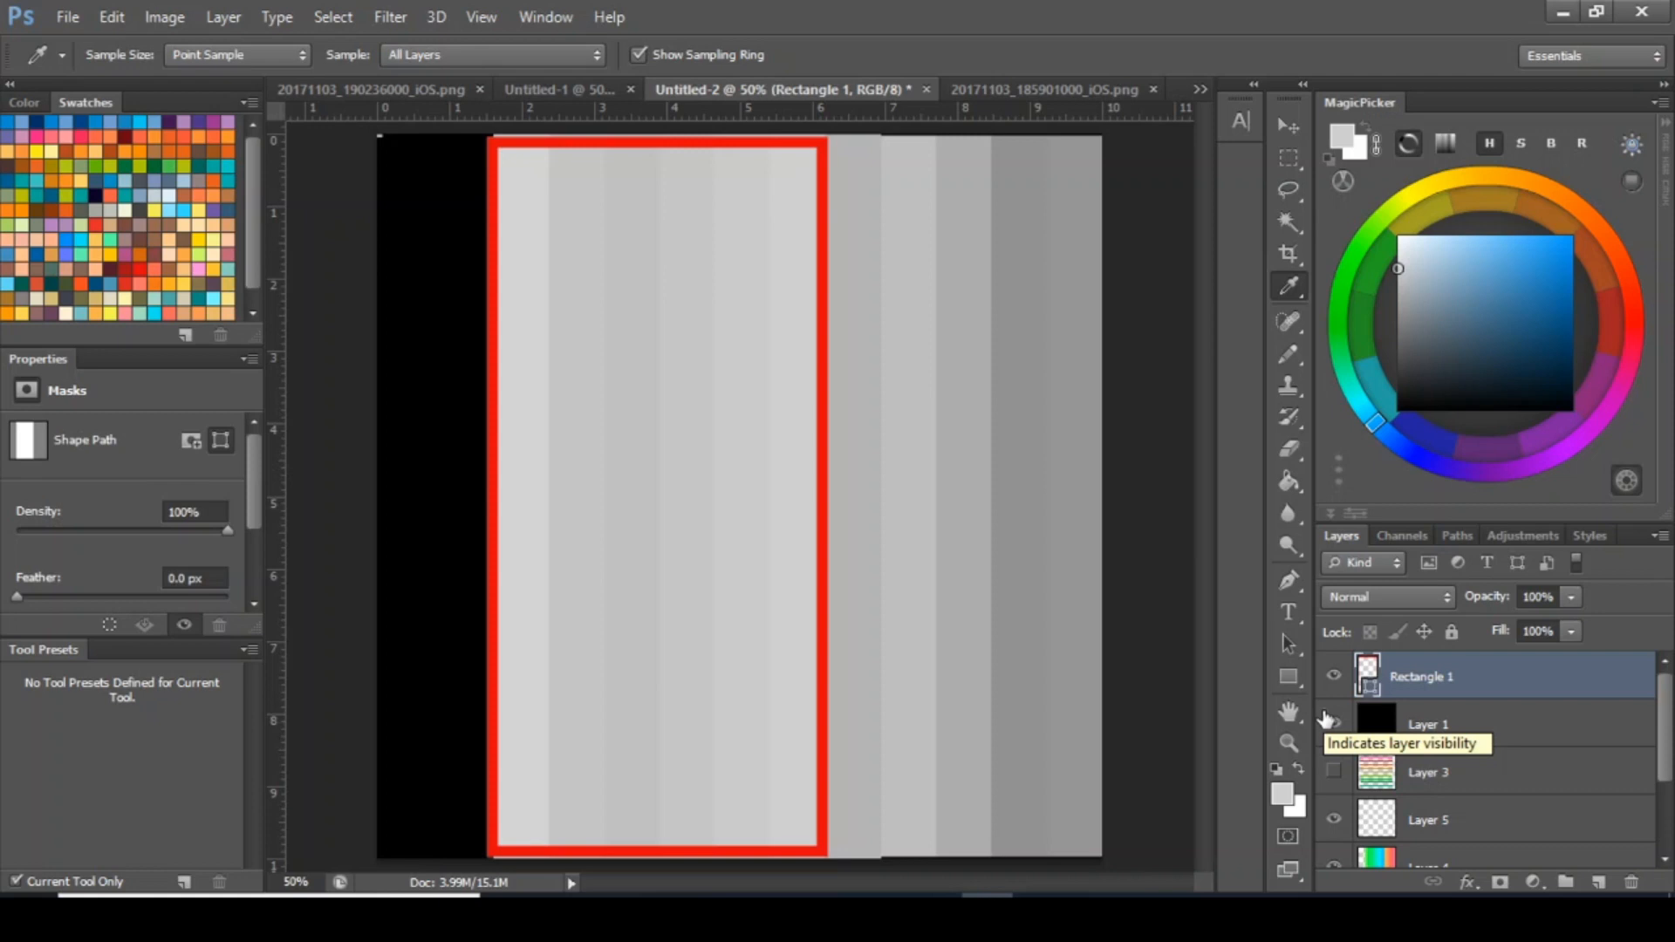
pyautogui.click(1334, 772)
pyautogui.click(1334, 724)
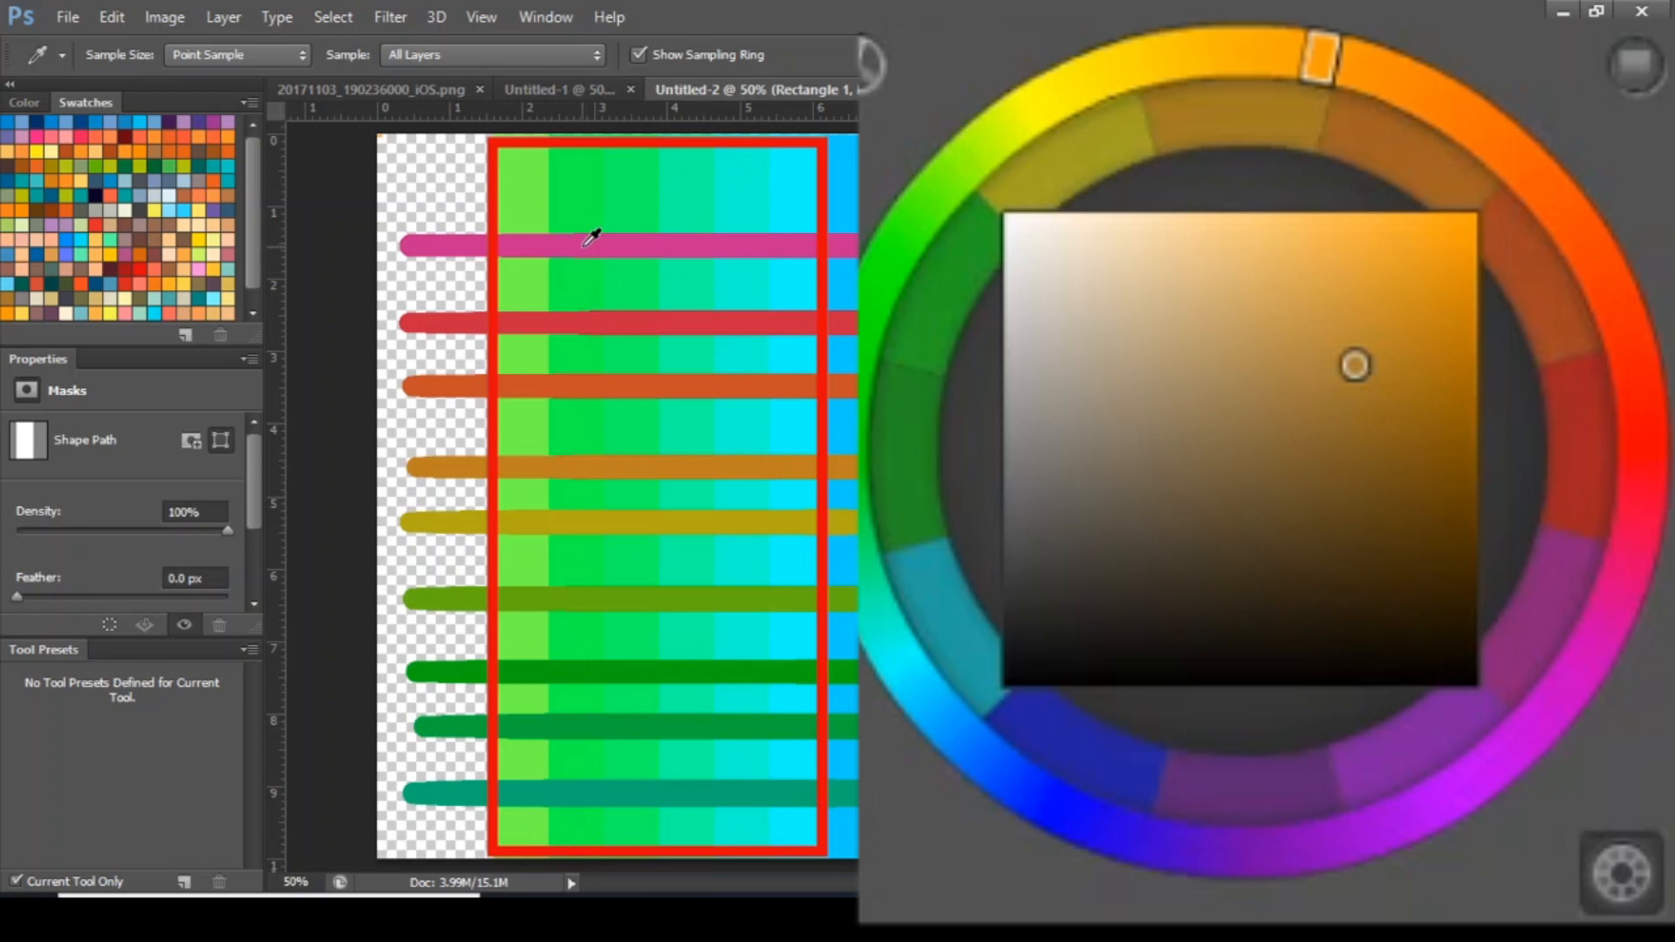
# Sample the horizontal bars from magenta through red, orange, ochre and yellow to olive green to compare their hue and saturation.
pyautogui.click(591, 237)
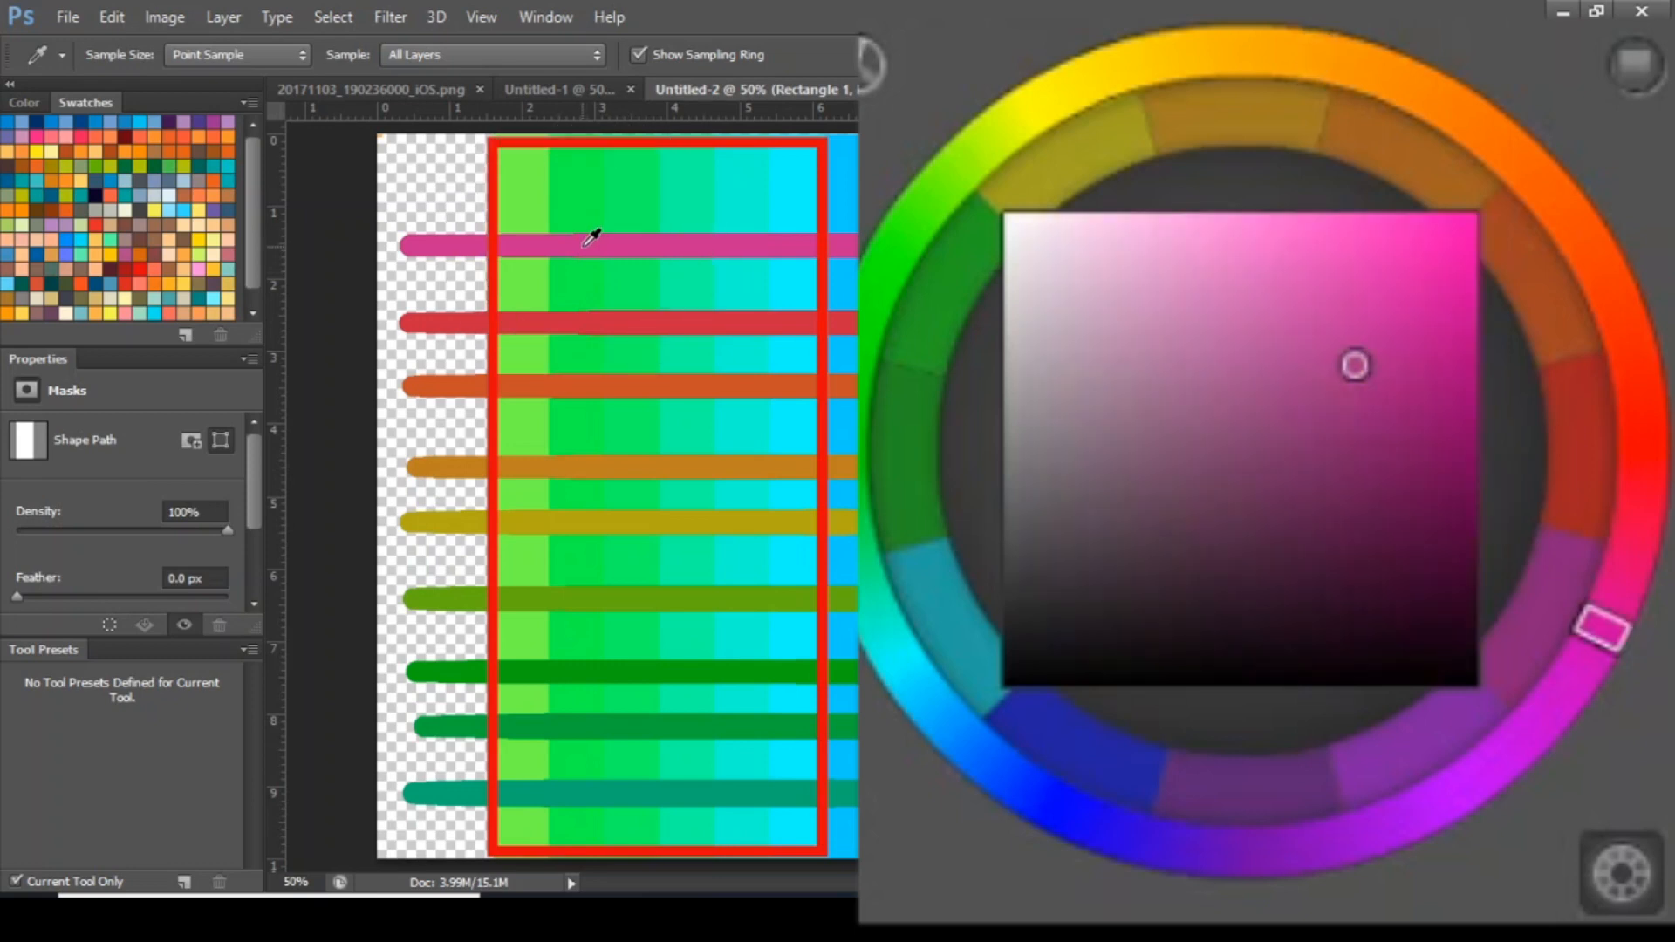
pyautogui.click(590, 321)
pyautogui.click(604, 377)
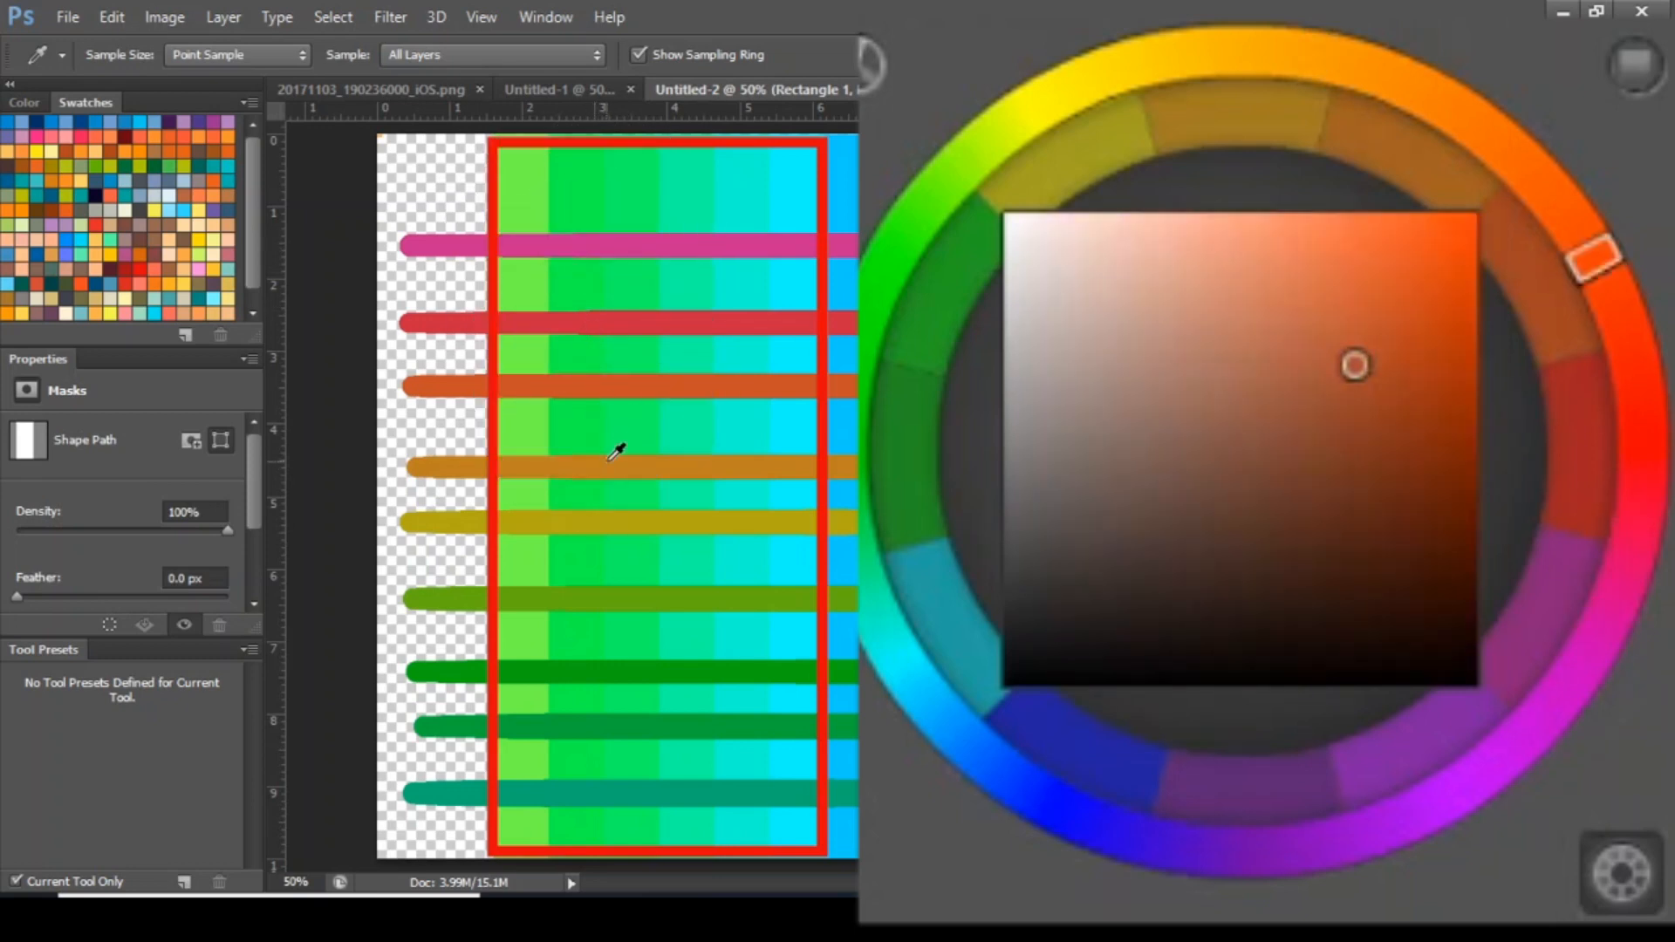
pyautogui.click(609, 468)
pyautogui.click(597, 516)
pyautogui.click(583, 600)
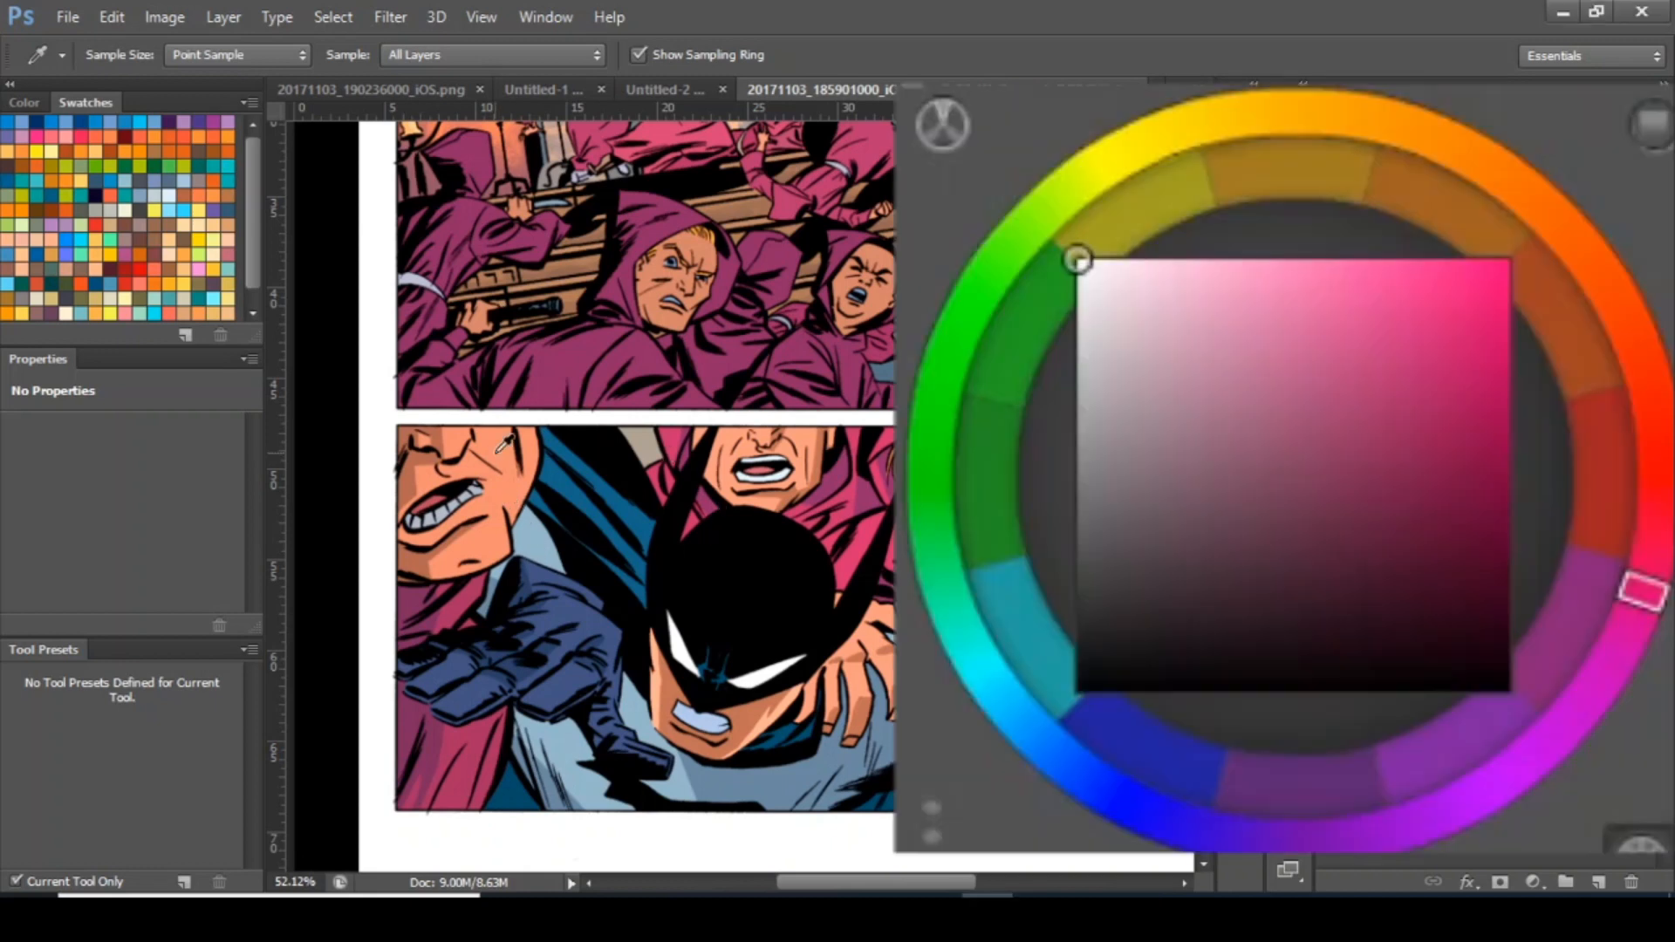
# Sample the skin, magenta robe, grey-blue suit and blue glove in the lower comic panel, and show Layer 1 to compare values.
pyautogui.click(495, 453)
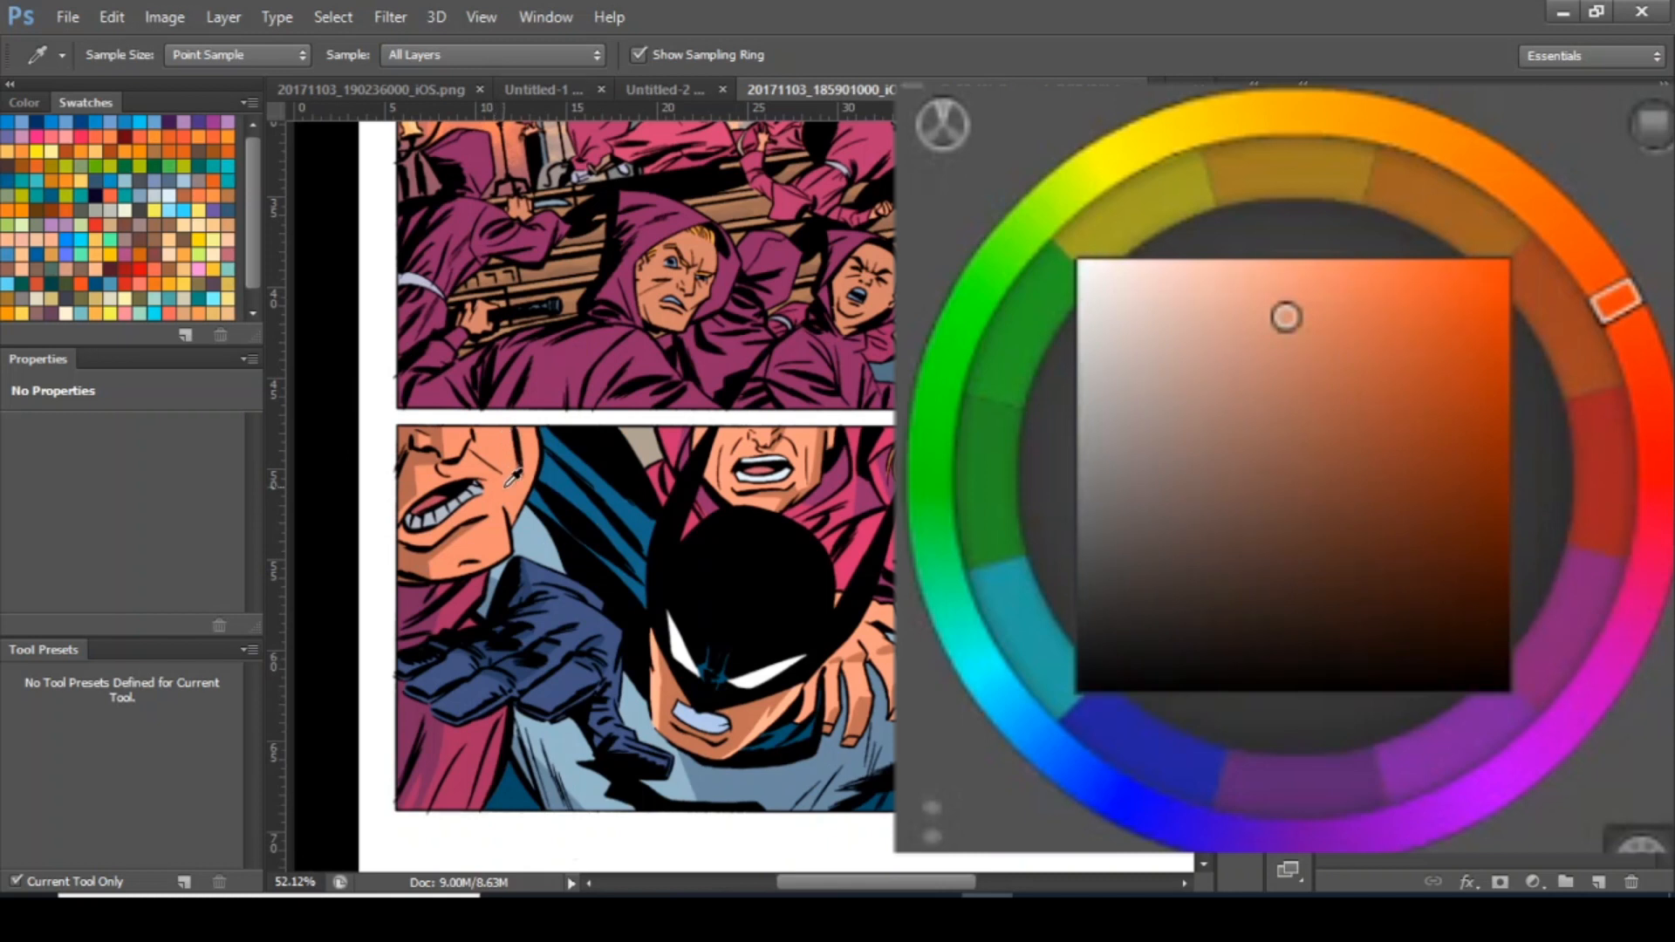
pyautogui.click(477, 539)
pyautogui.click(456, 613)
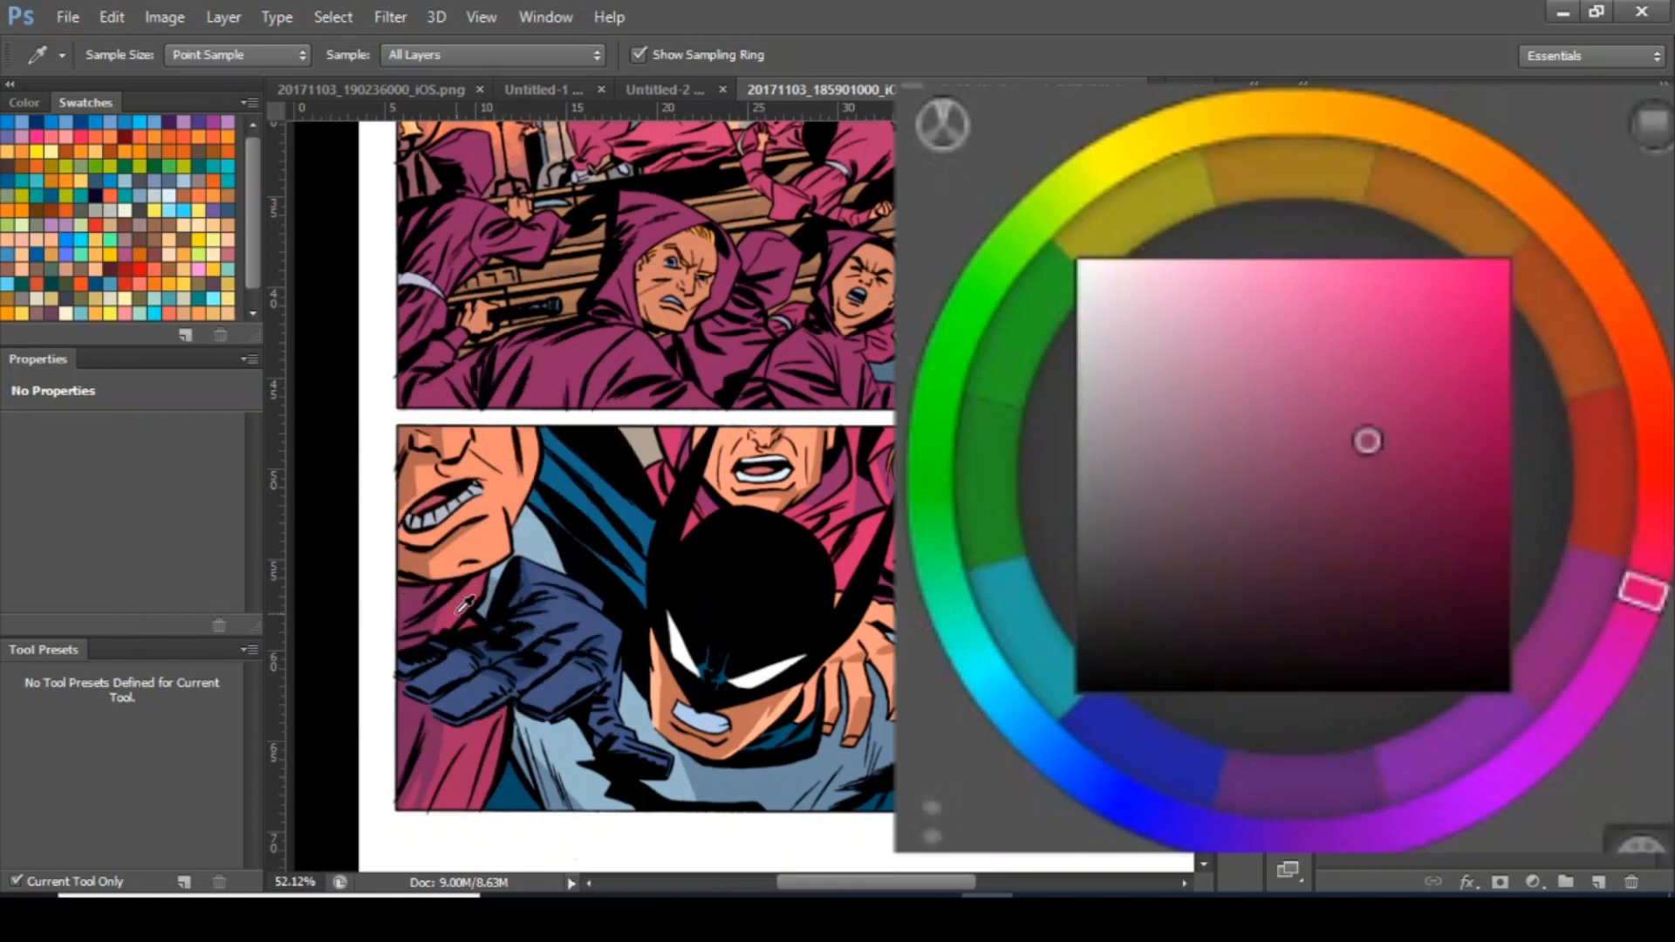
pyautogui.click(534, 529)
pyautogui.click(574, 601)
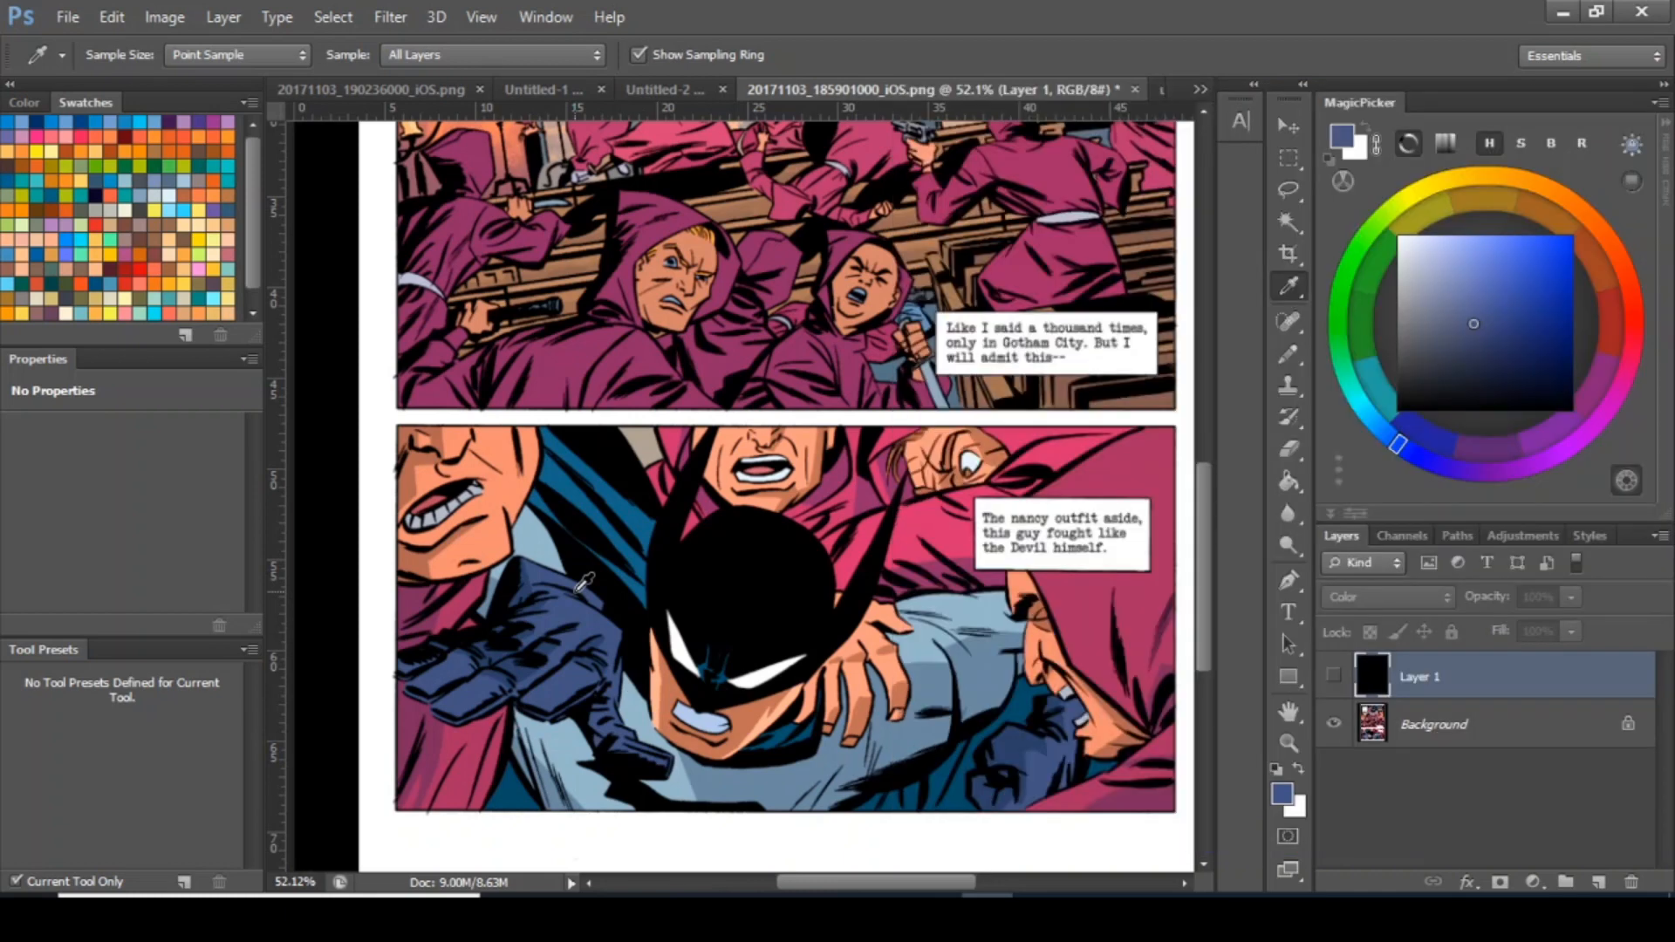
pyautogui.click(1333, 677)
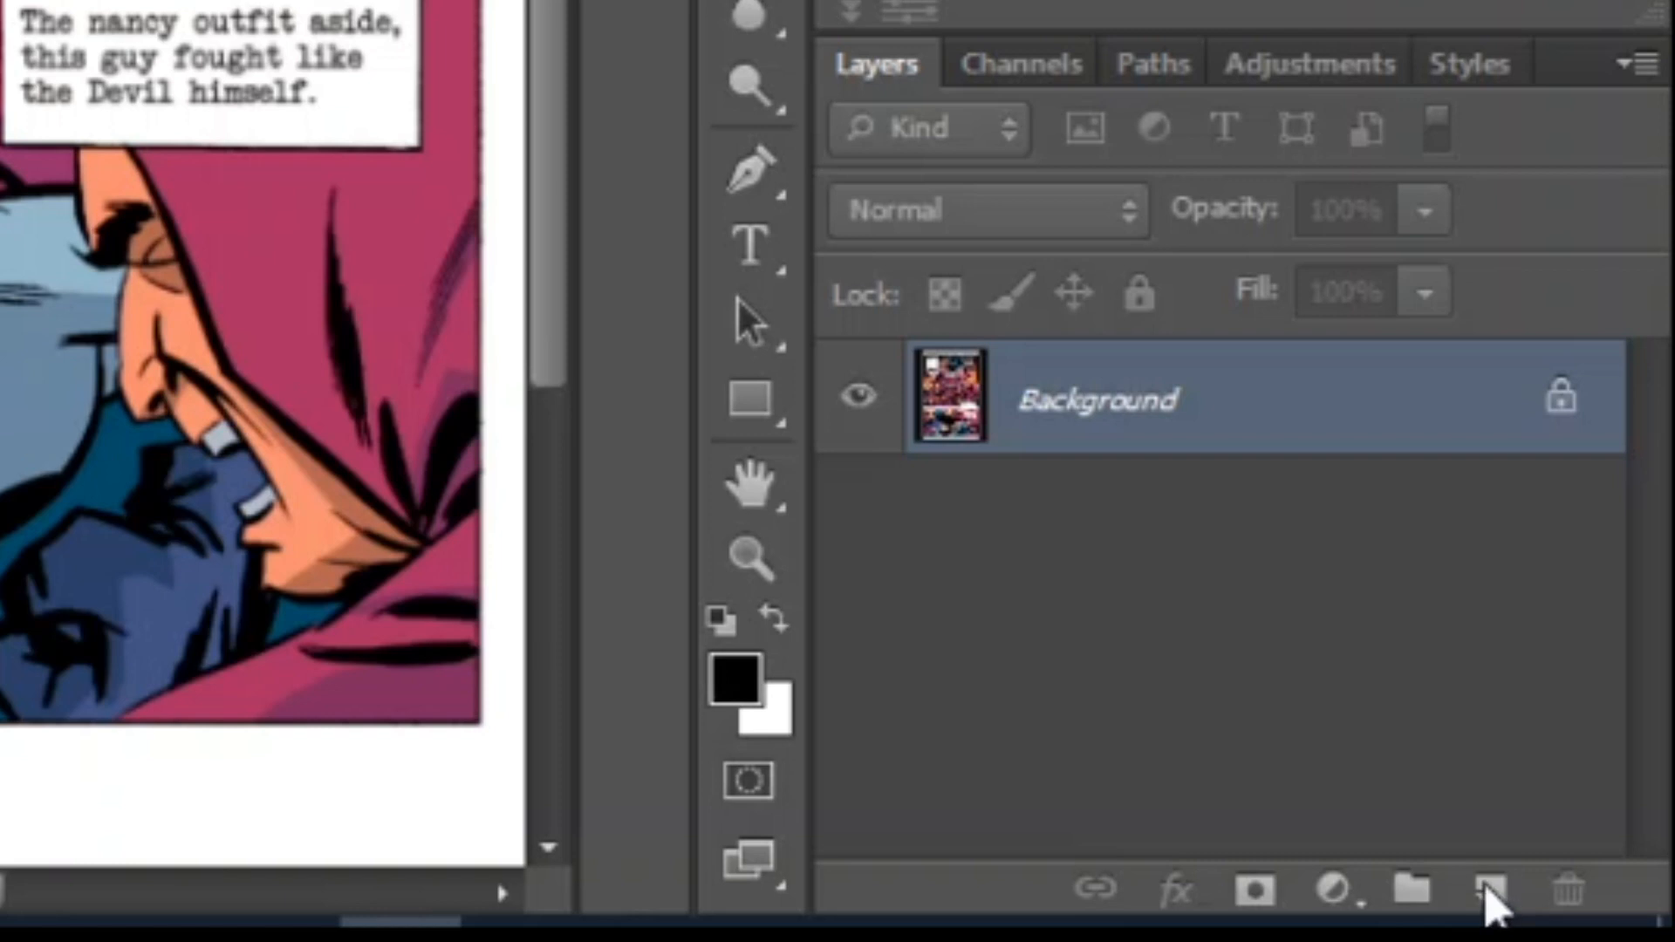
# Add a black-filled layer above the Background and set its blend mode to Color.
pyautogui.click(1489, 890)
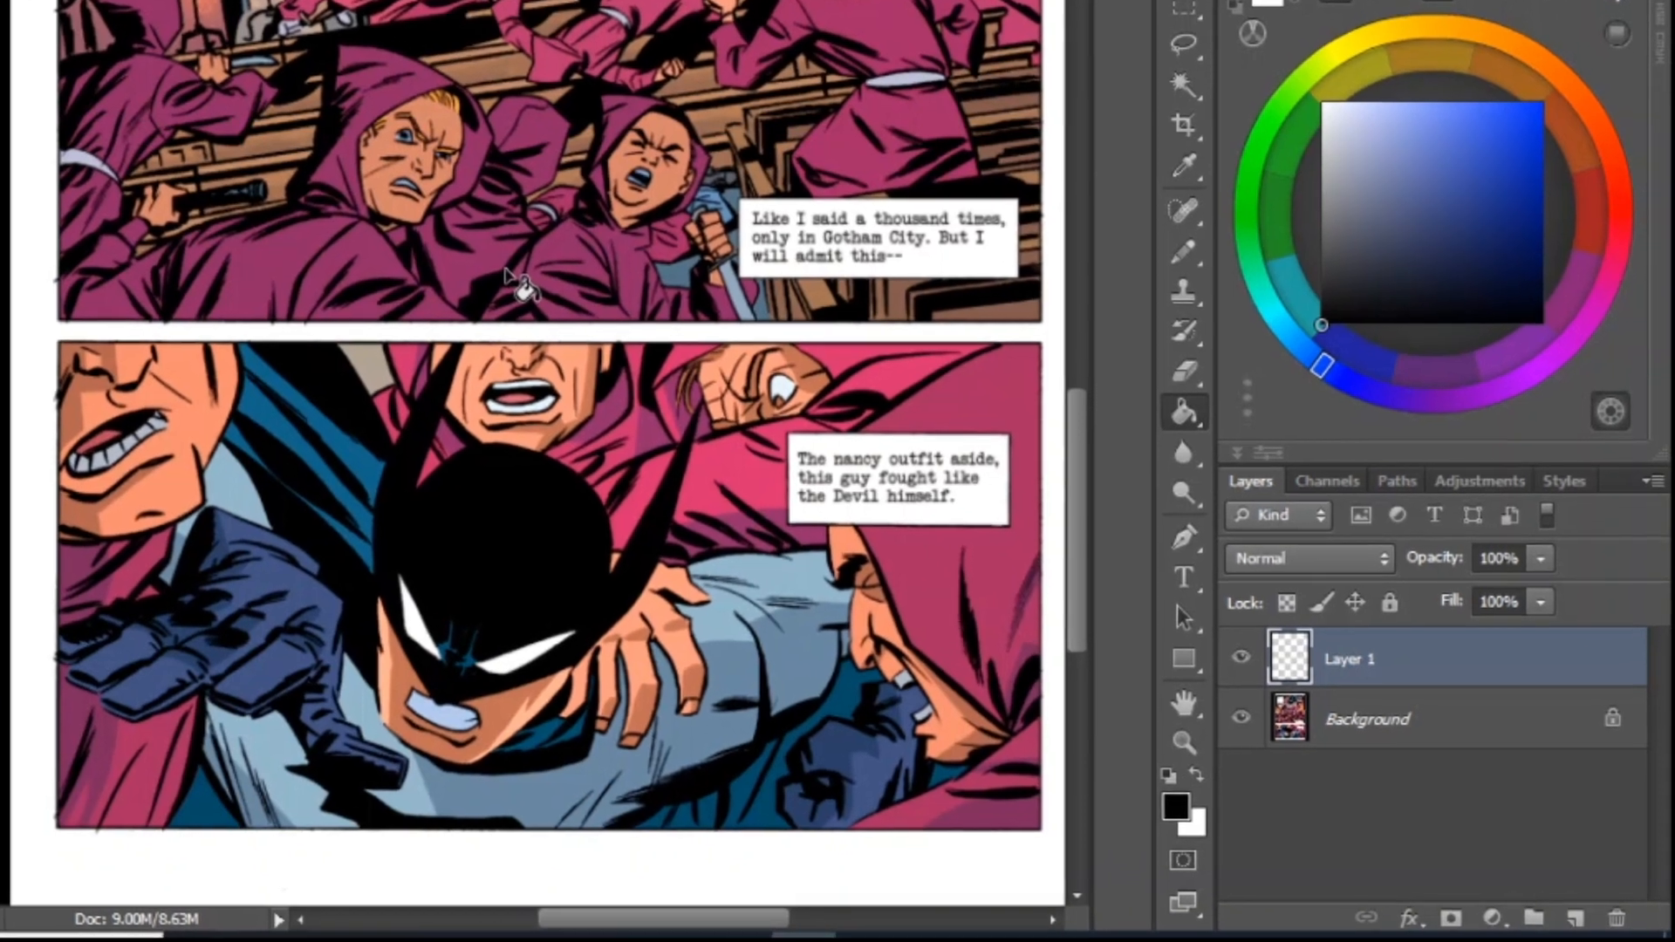
pyautogui.click(506, 270)
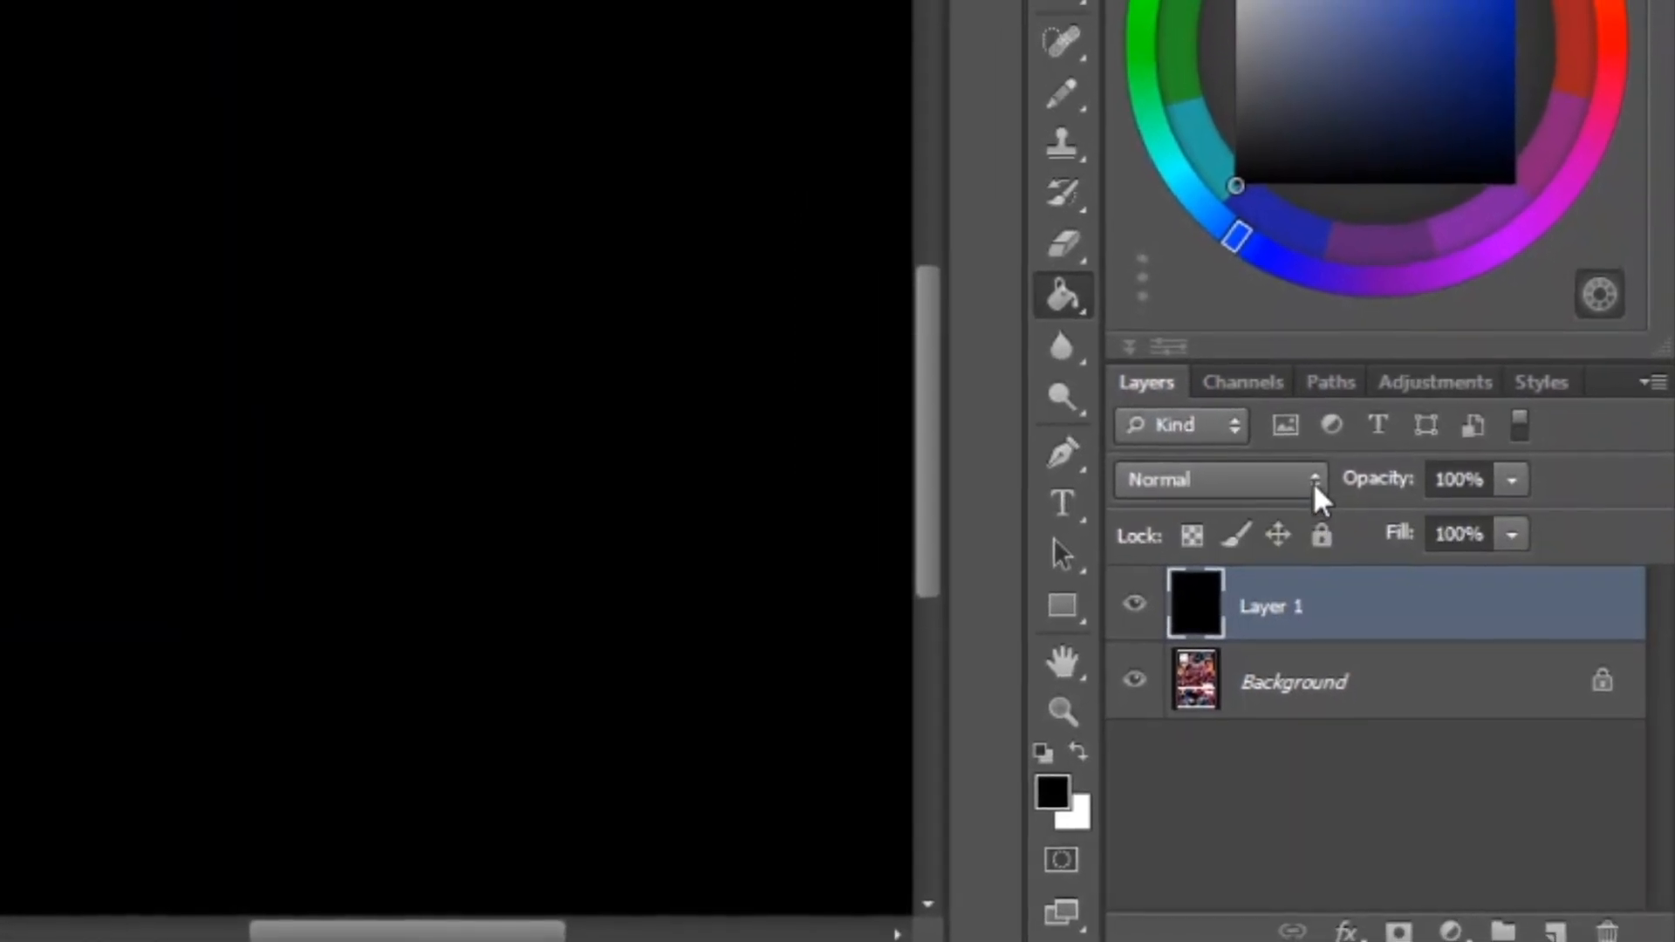
pyautogui.click(1304, 471)
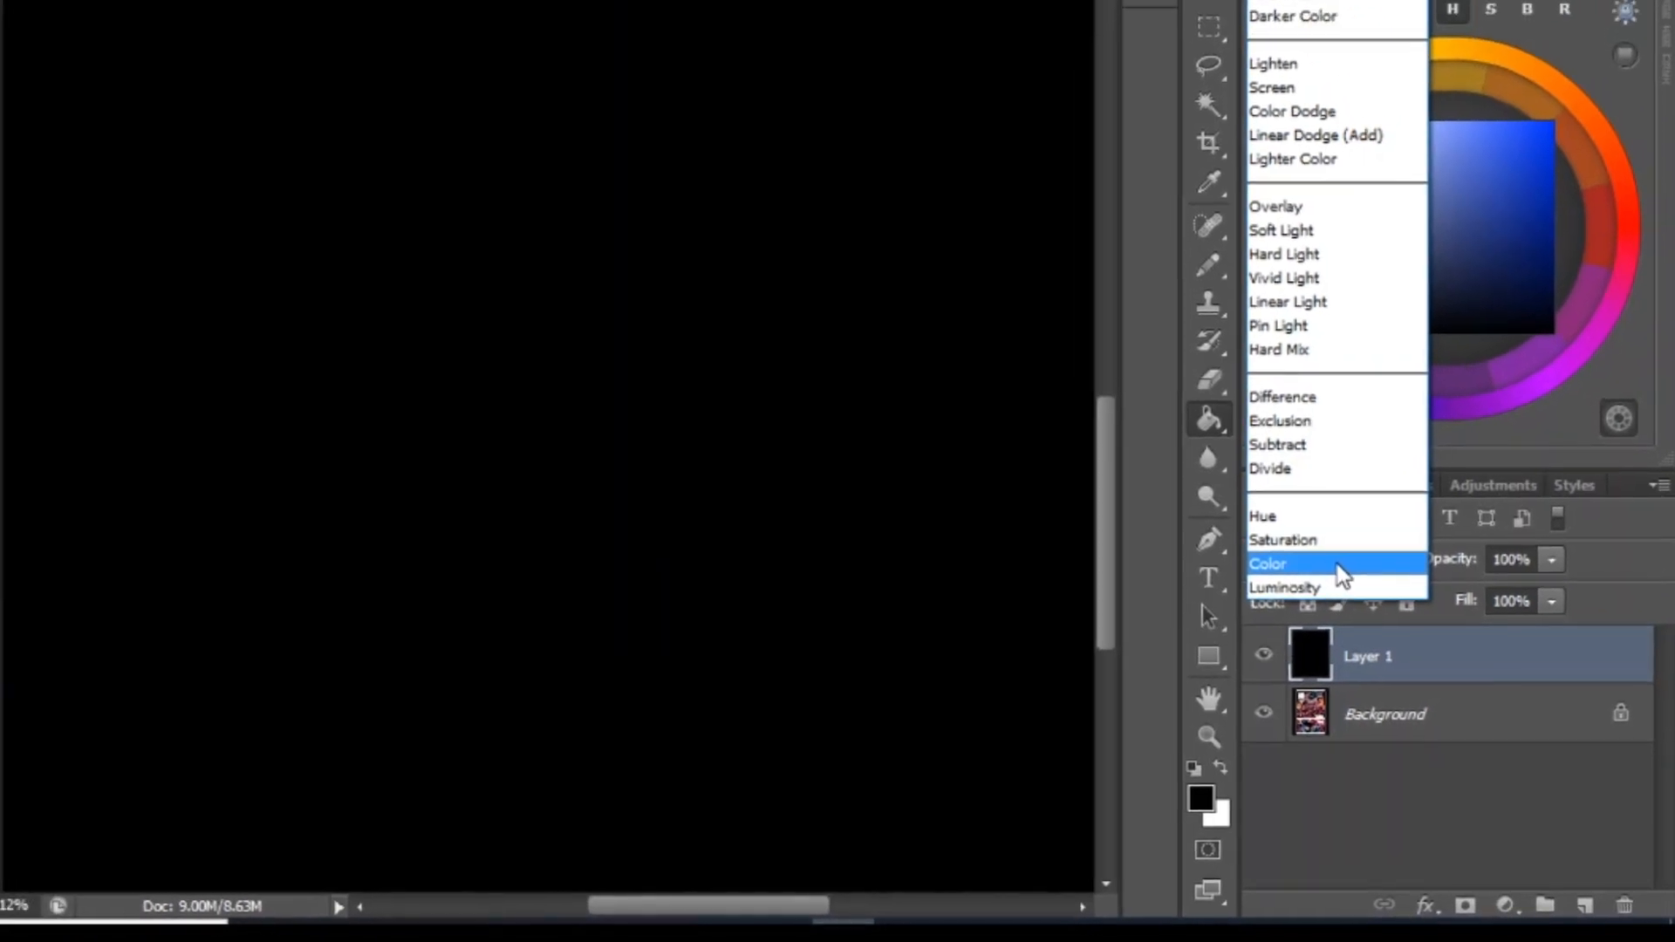
pyautogui.click(1315, 556)
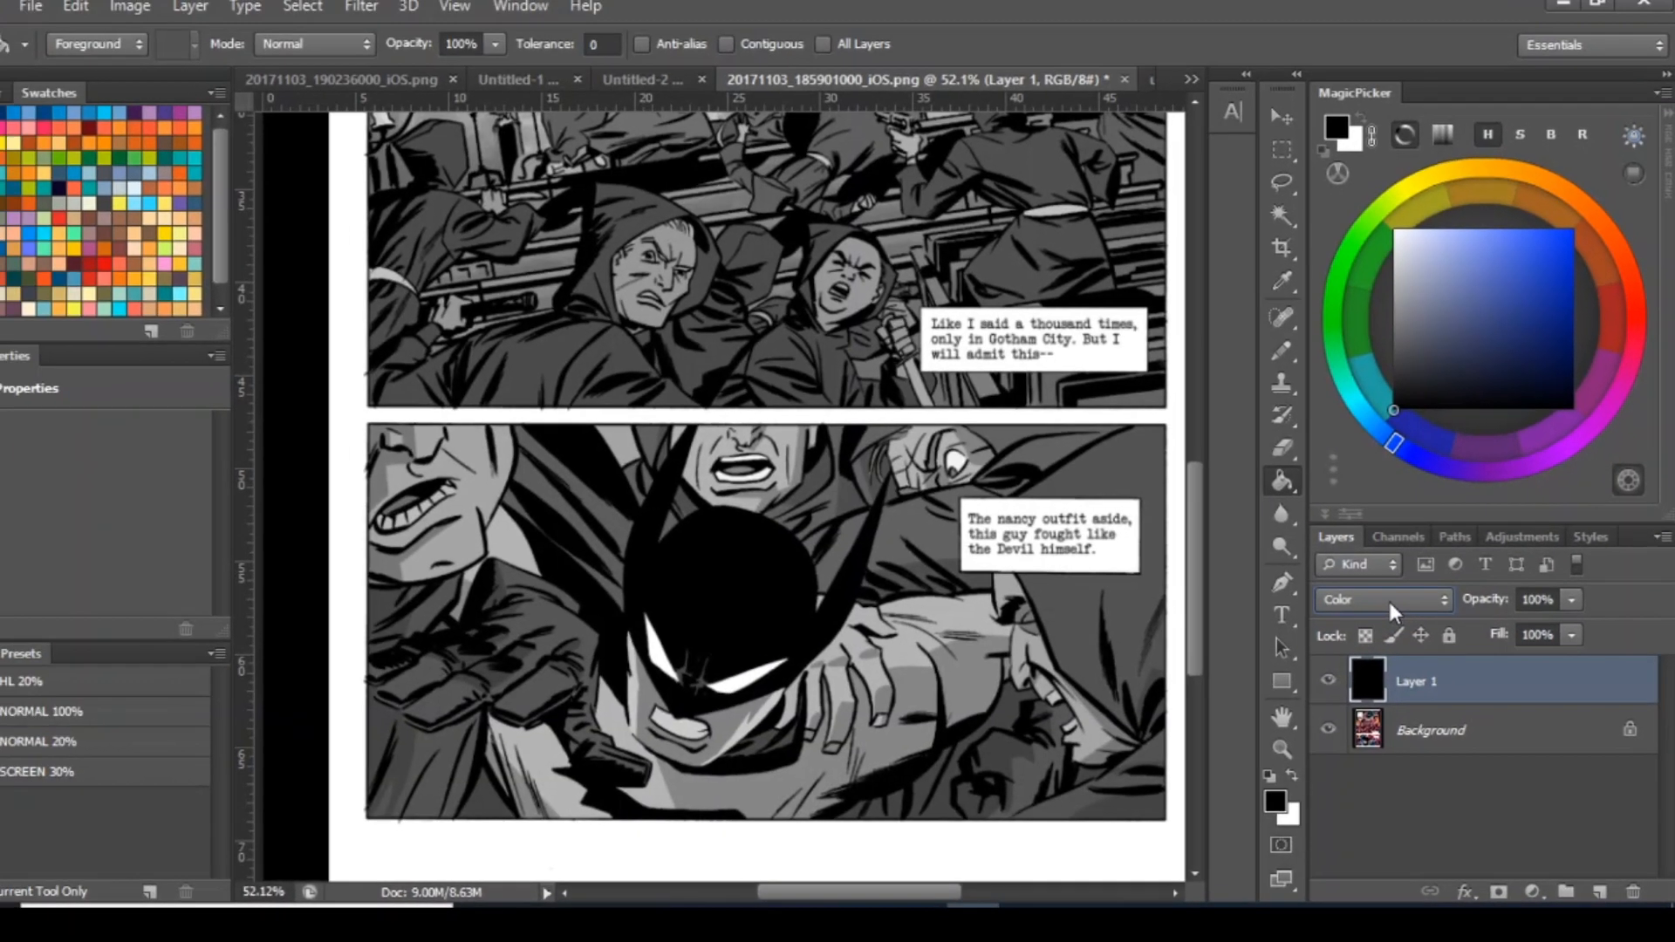